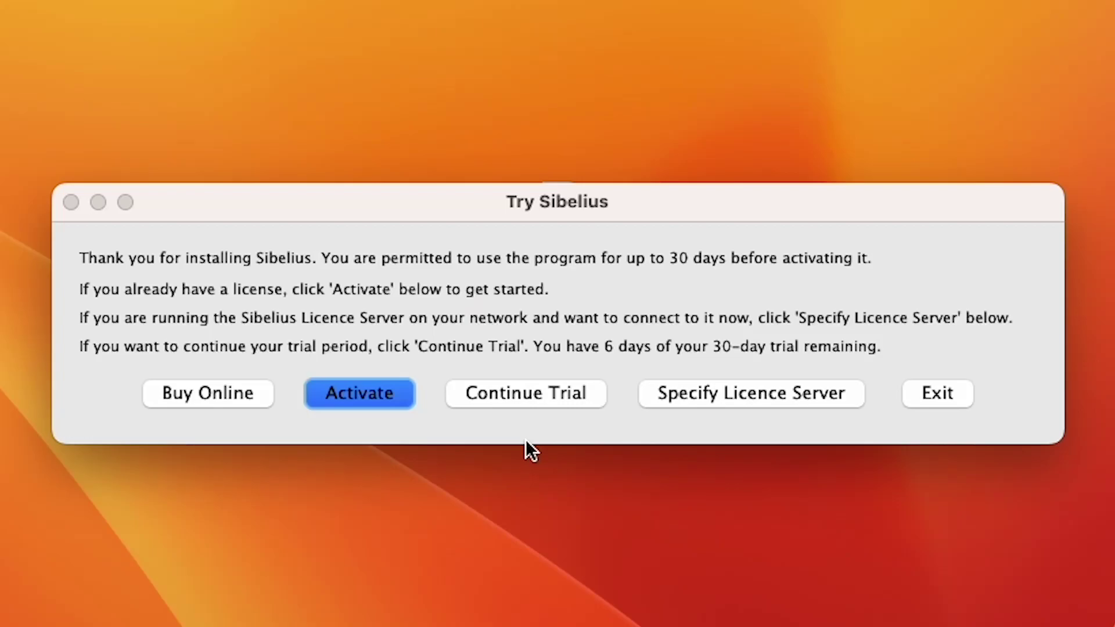
- After activation fails with the damaged-app alert, Google 'sibelius 8.5 mac m2' and open the compatibility chart
left_click(374, 403)
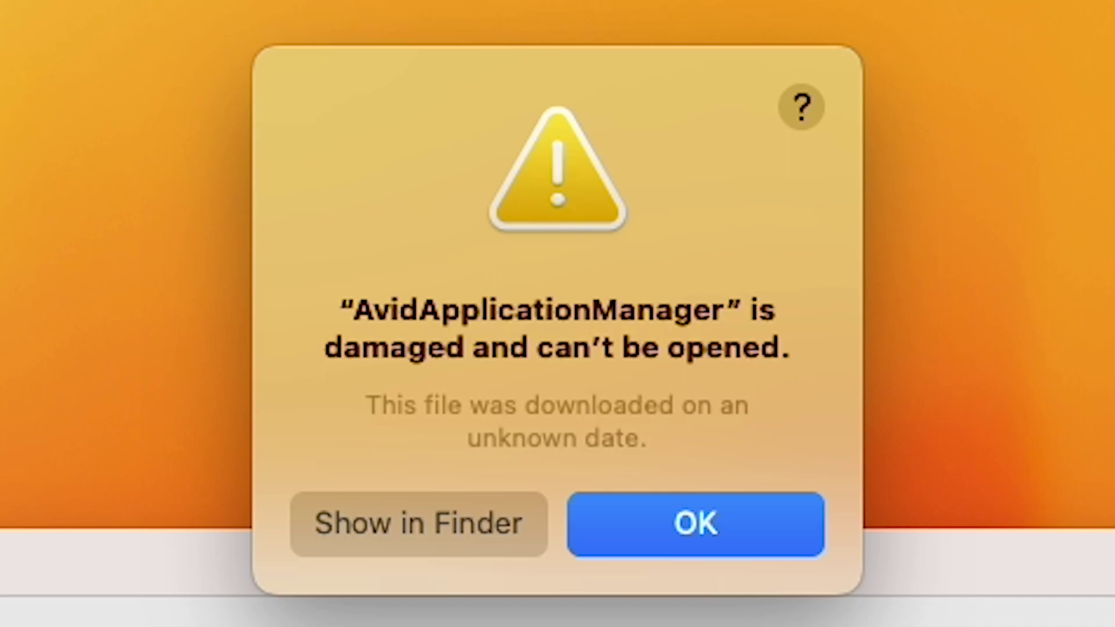
left_click(707, 525)
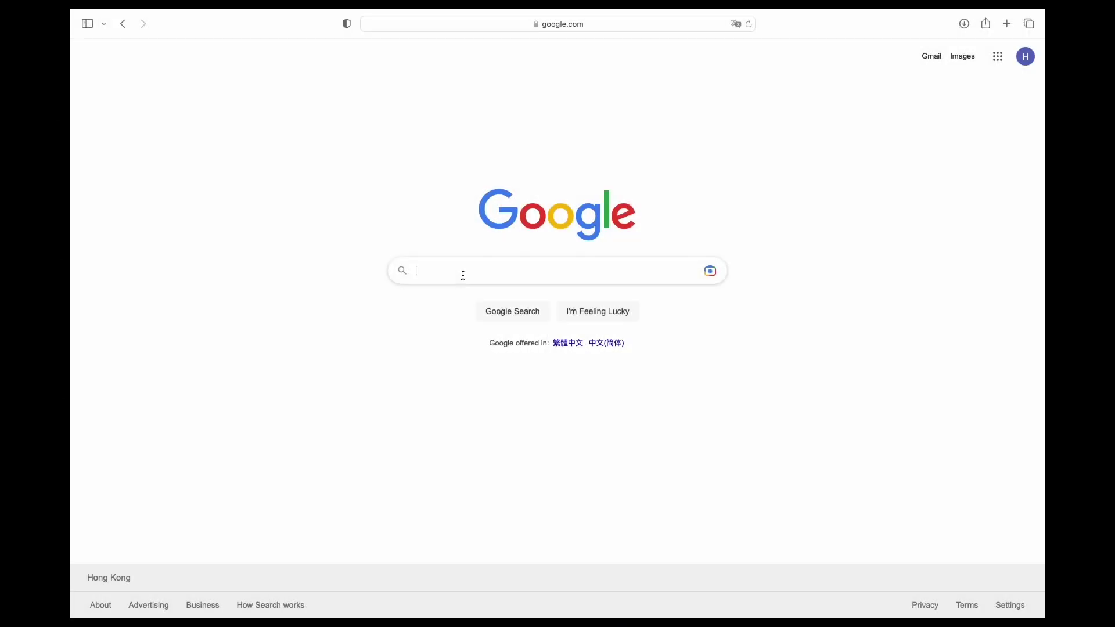
type("sibelis")
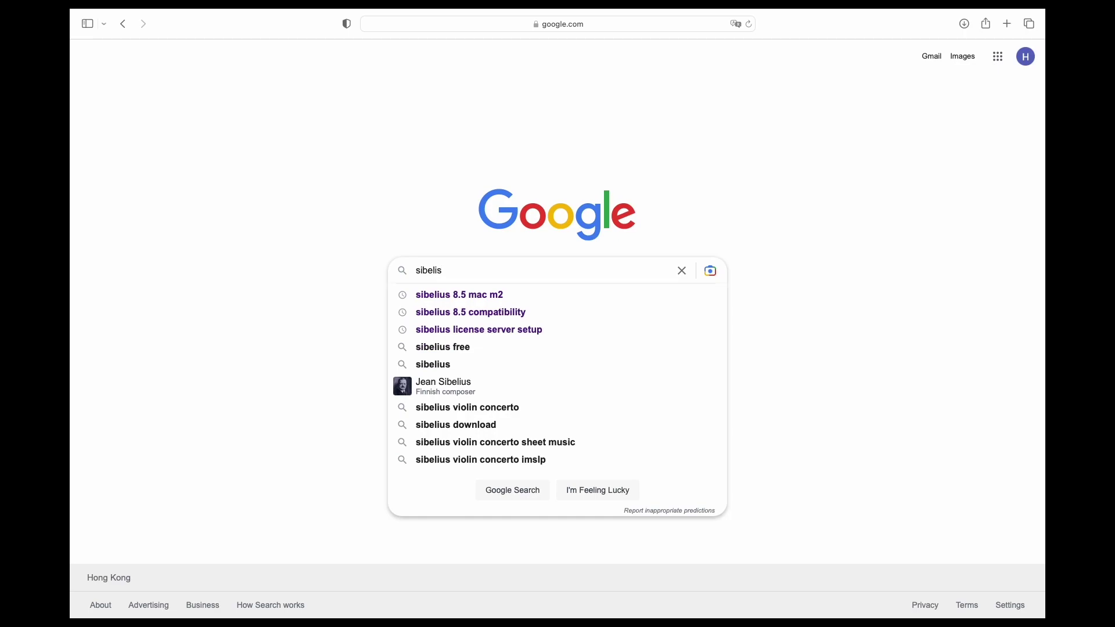
key("Down")
key("Return")
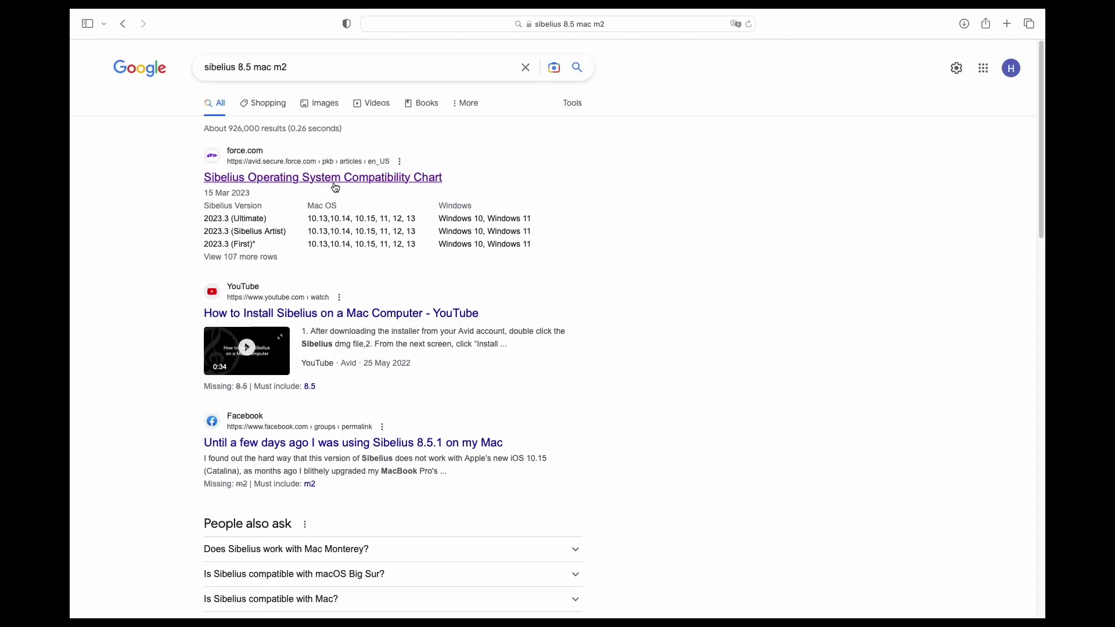
left_click(335, 182)
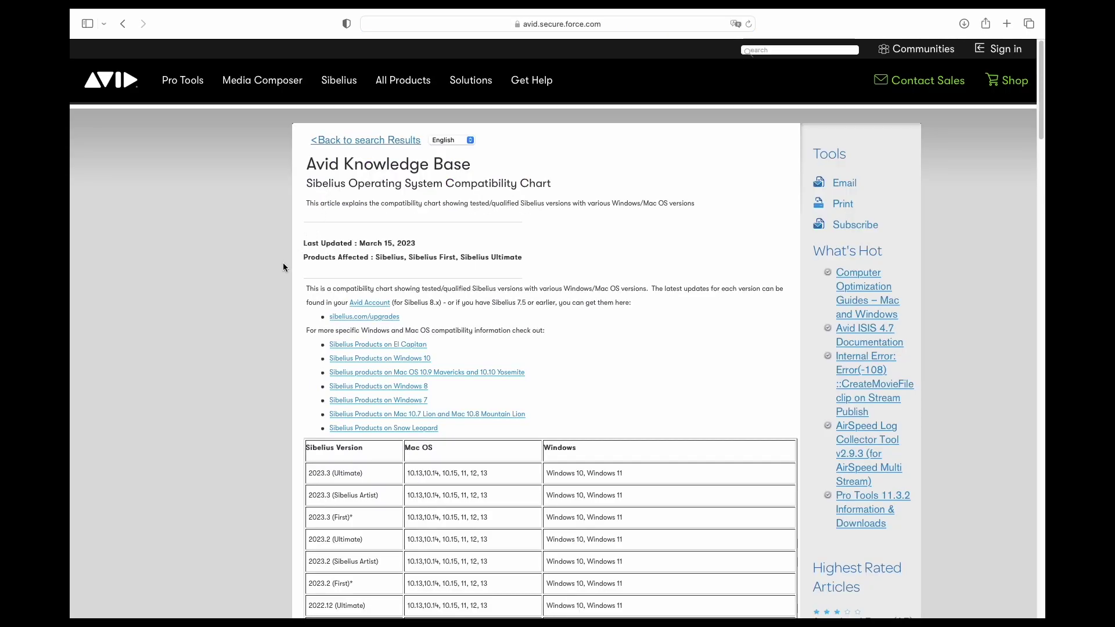
- Select the 8.7.2 (First) and 8.4.2 - 8.7.1 chart rows, extending across the Windows column
scroll(283, 264, "down", 2)
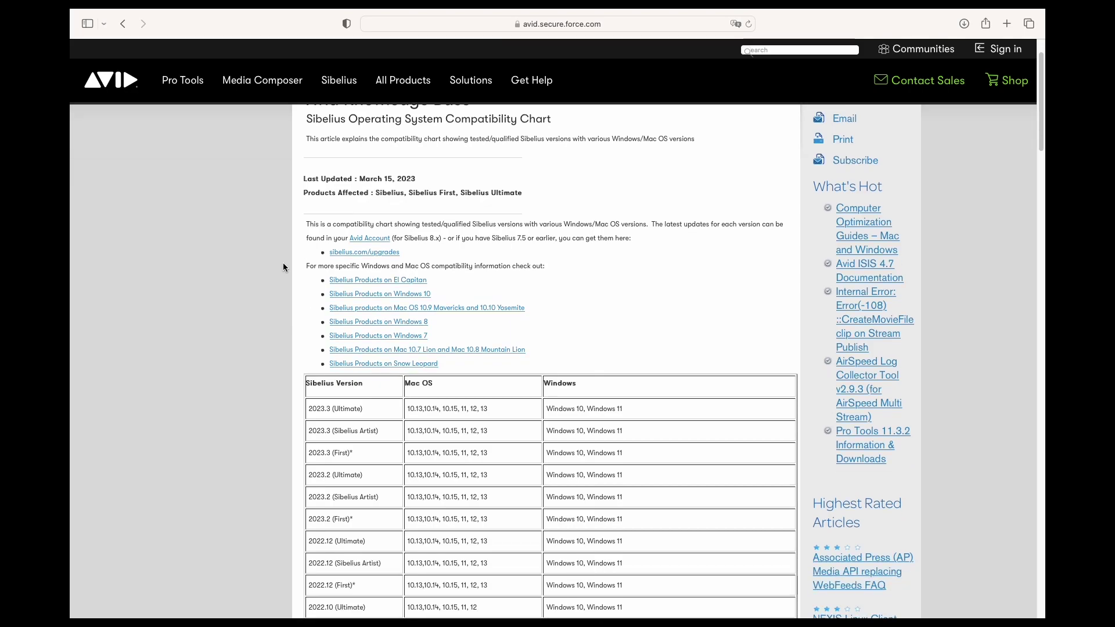
scroll(283, 268, "down", 15)
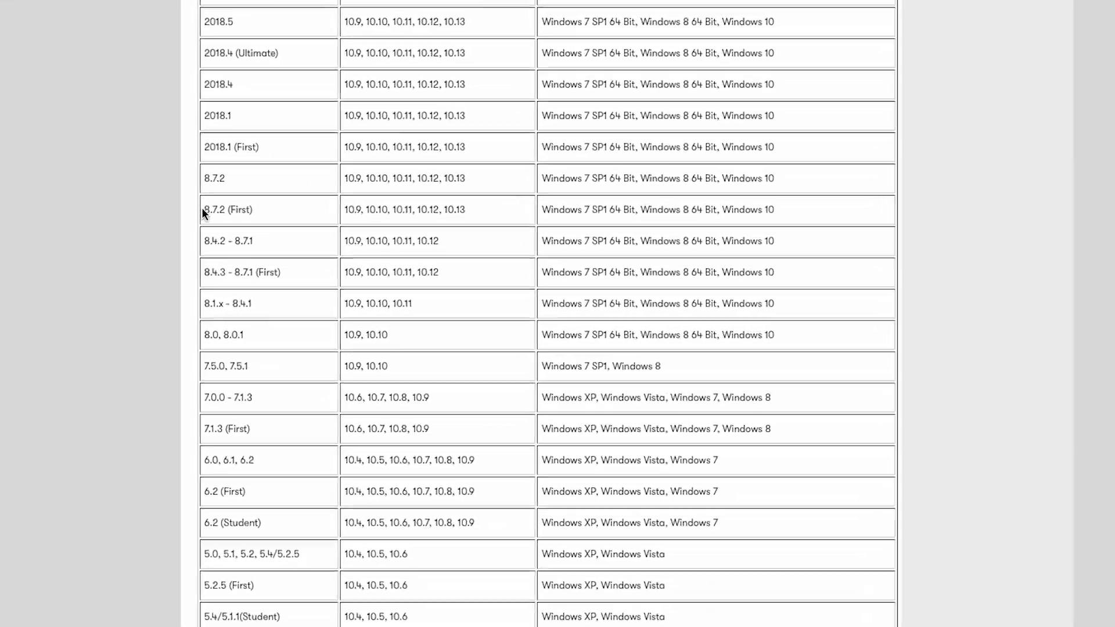
left_click_drag(310, 240, 536, 264)
left_click_drag(513, 210, 885, 216)
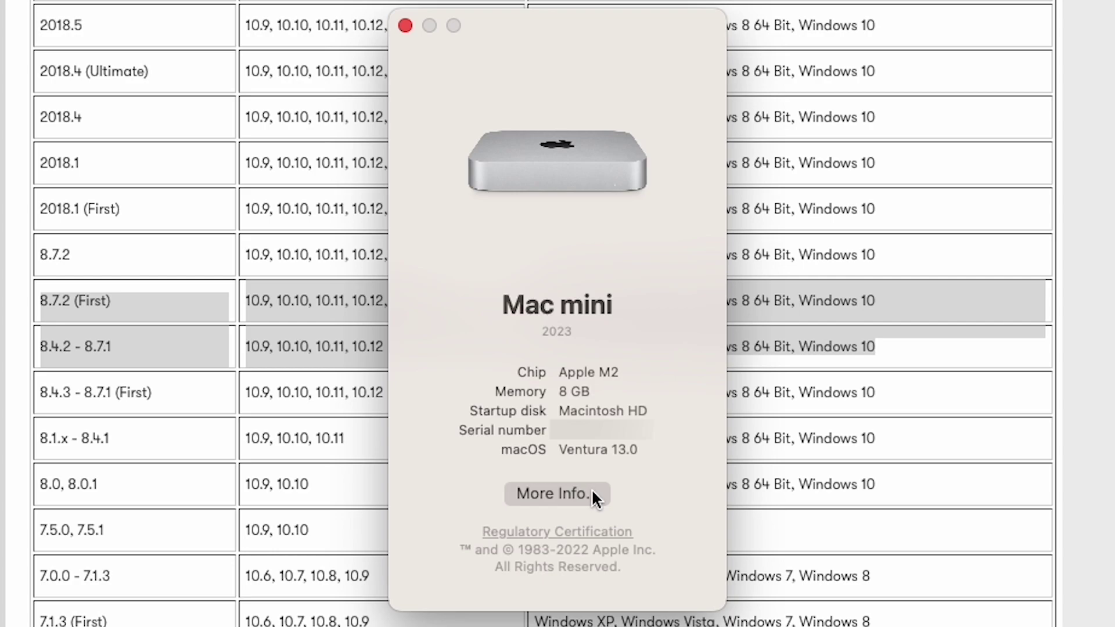
- Reveal the macOS build 13.0 (22A8380) in About This Mac for the M2 Mac mini
left_click_drag(640, 447, 495, 448)
left_click(534, 450)
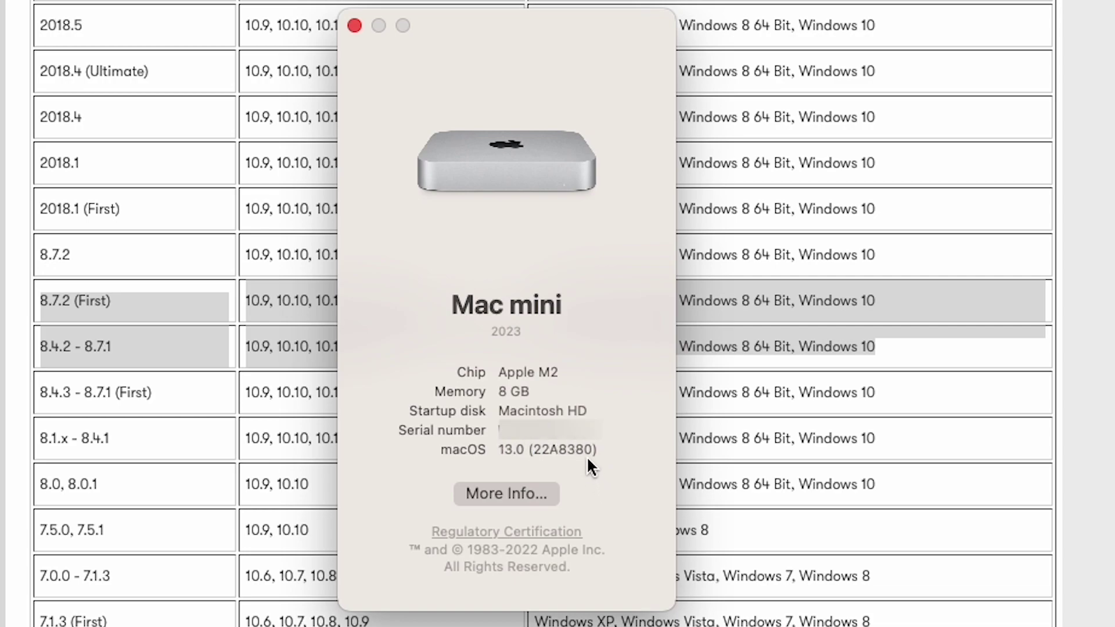
left_click(556, 492)
left_click(346, 232)
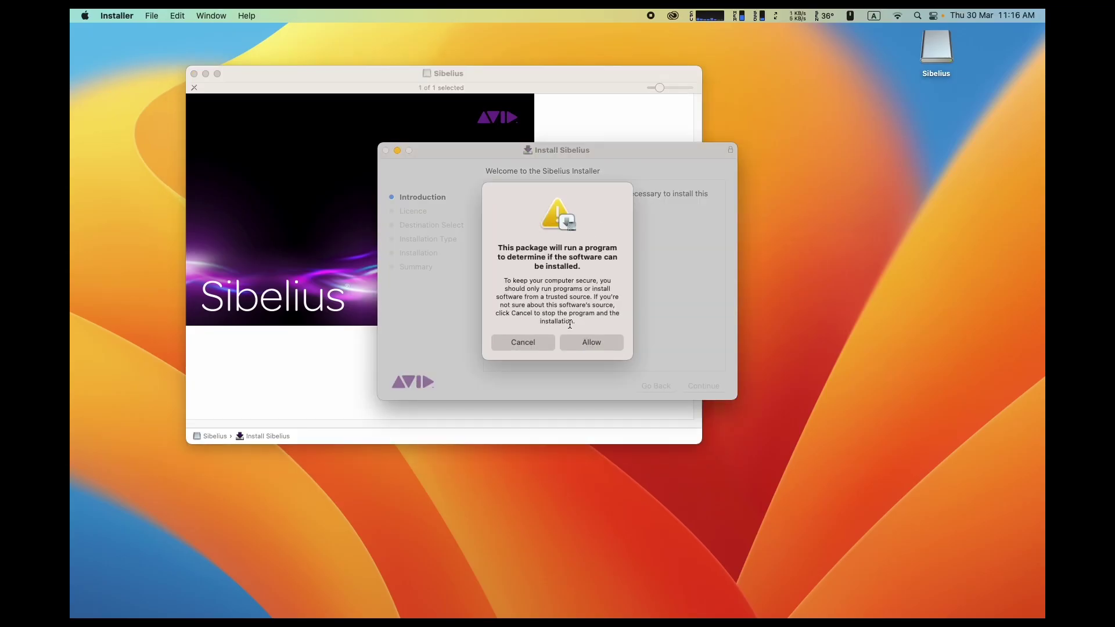
- Allow the Sibelius installer to run and agree to its licence terms
left_click(598, 343)
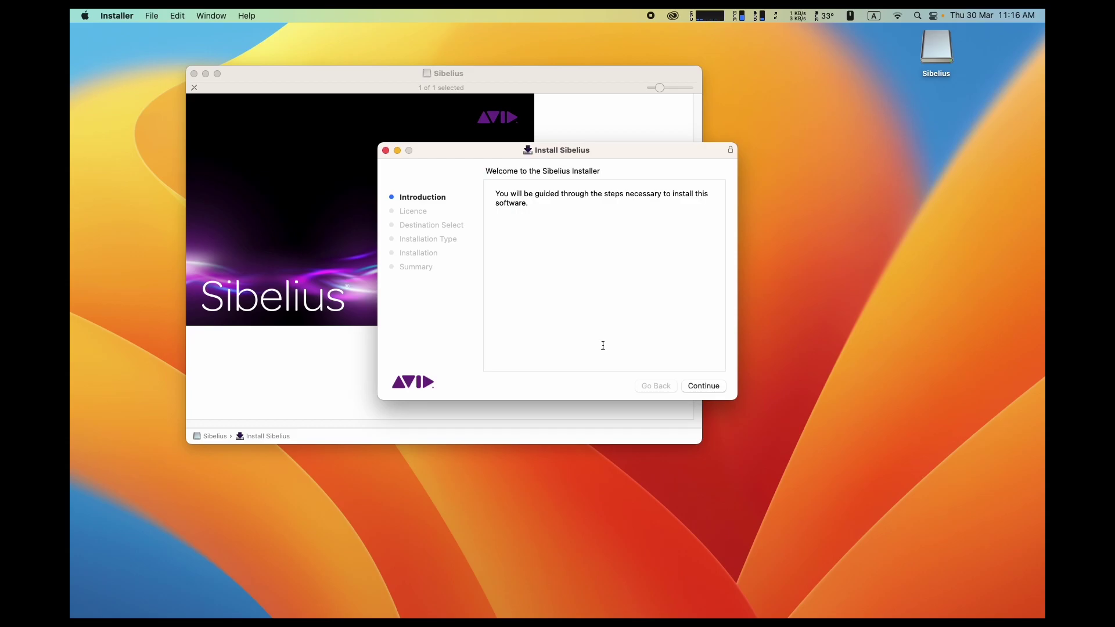
left_click(705, 387)
left_click(706, 387)
left_click(673, 306)
left_click(713, 386)
- Install Sibelius with the admin password, dismiss the damaged-app alert, and close the installer
left_click(713, 386)
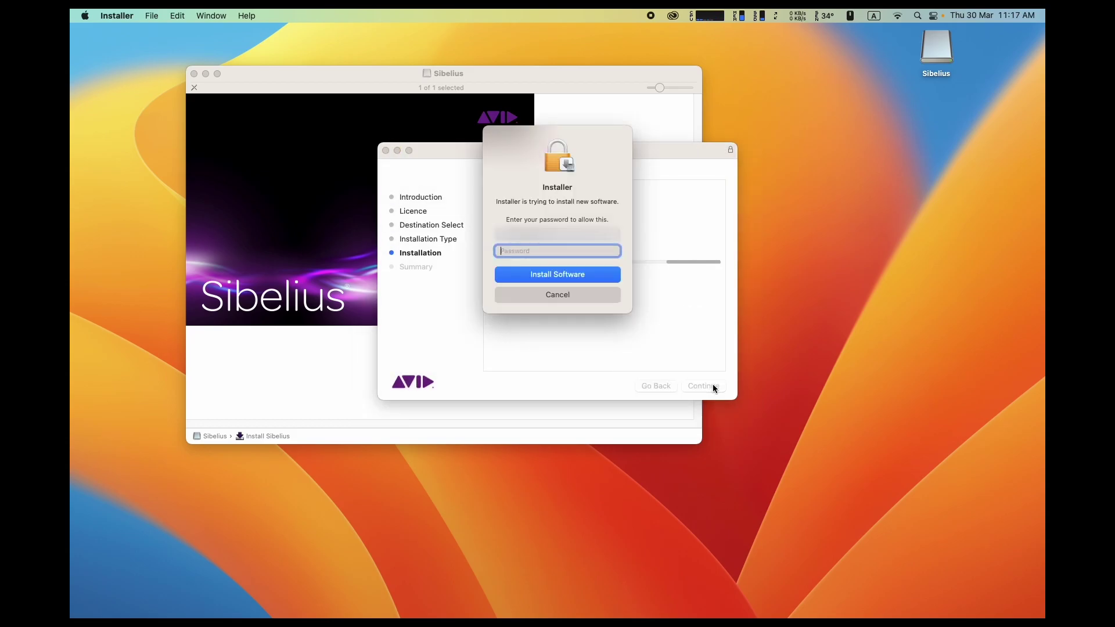
type("••••••••••")
key("Return")
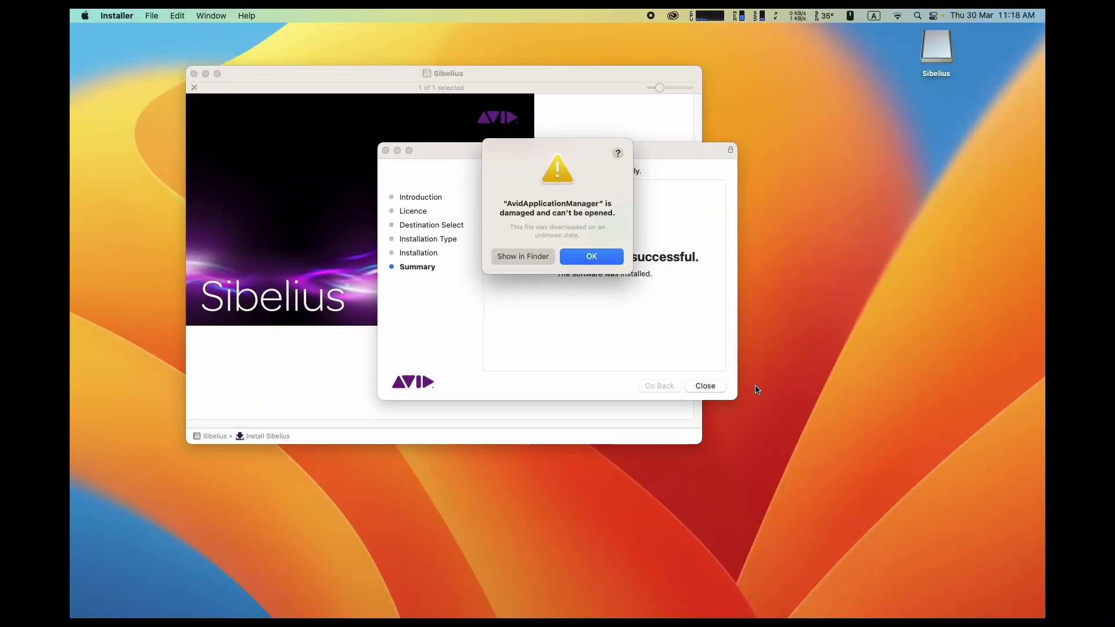
left_click(601, 260)
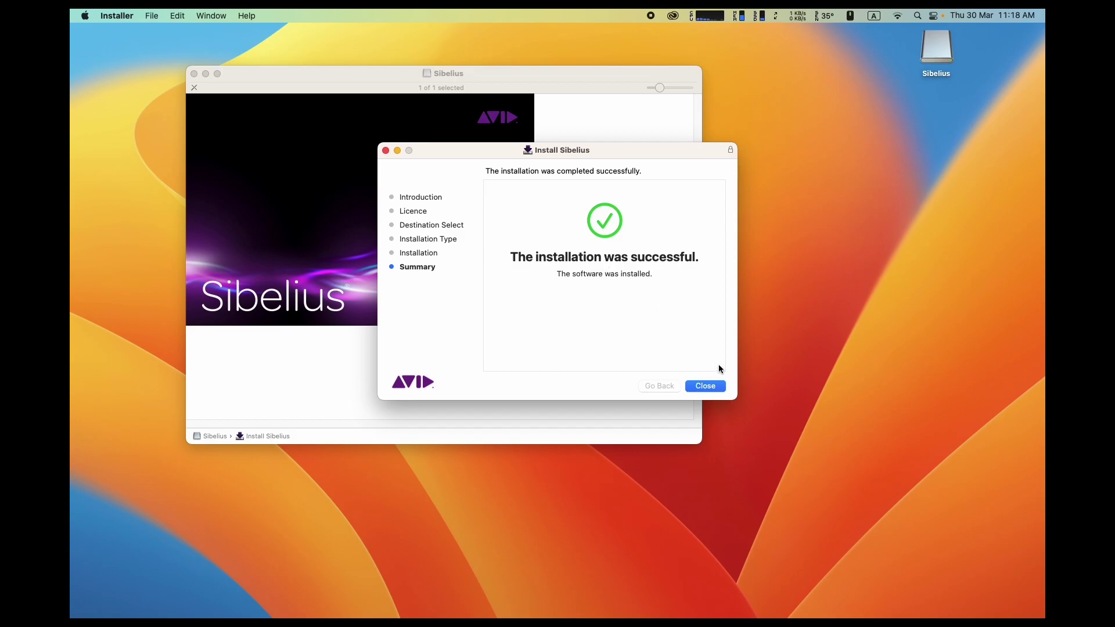
left_click(719, 384)
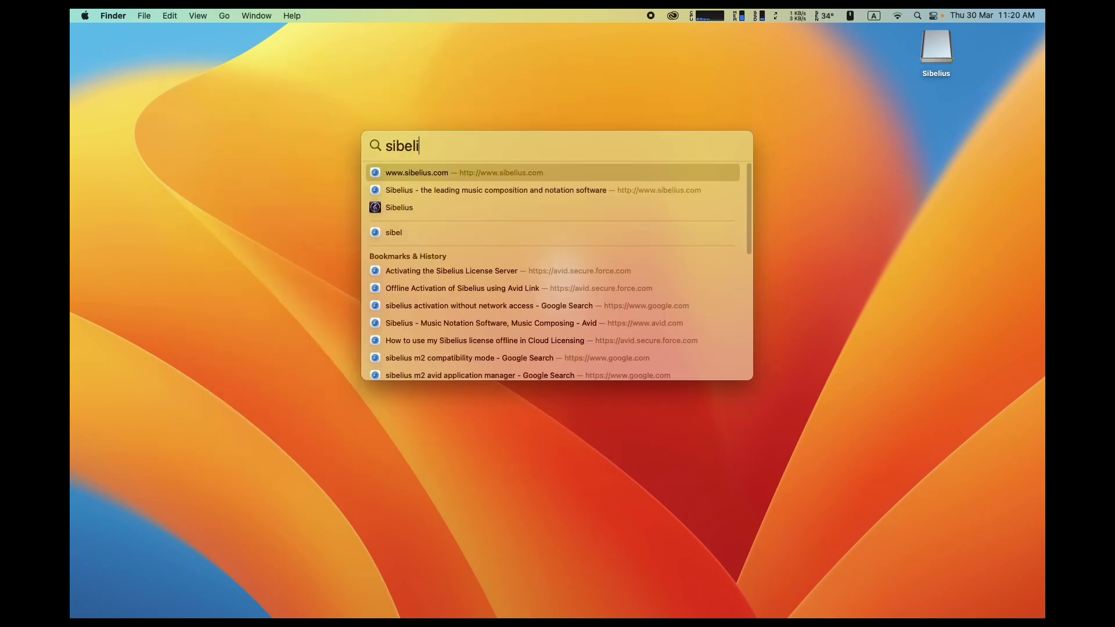
- Launch Sibelius from Spotlight and click Activate, bringing up the damaged AvidApplicationManager alert
type("us")
key("Return")
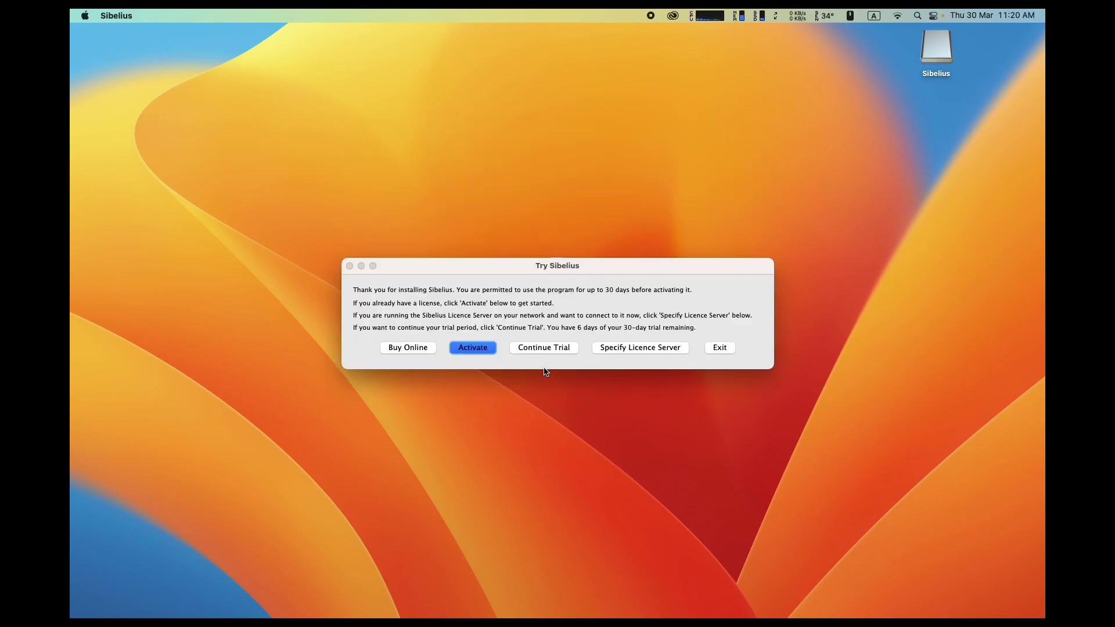
left_click(480, 352)
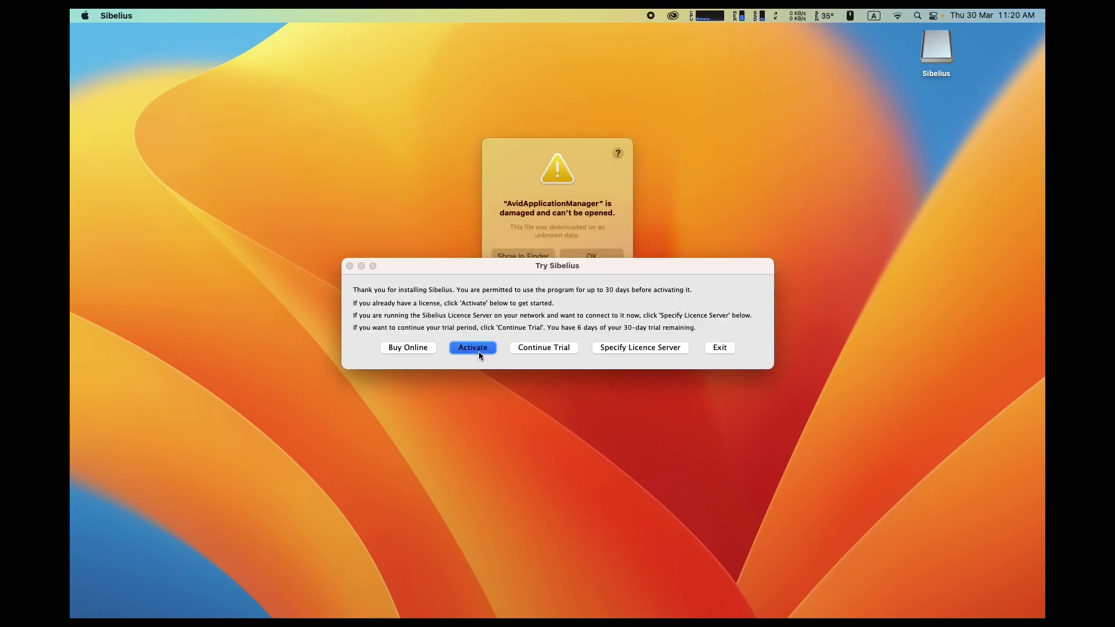
left_click(532, 156)
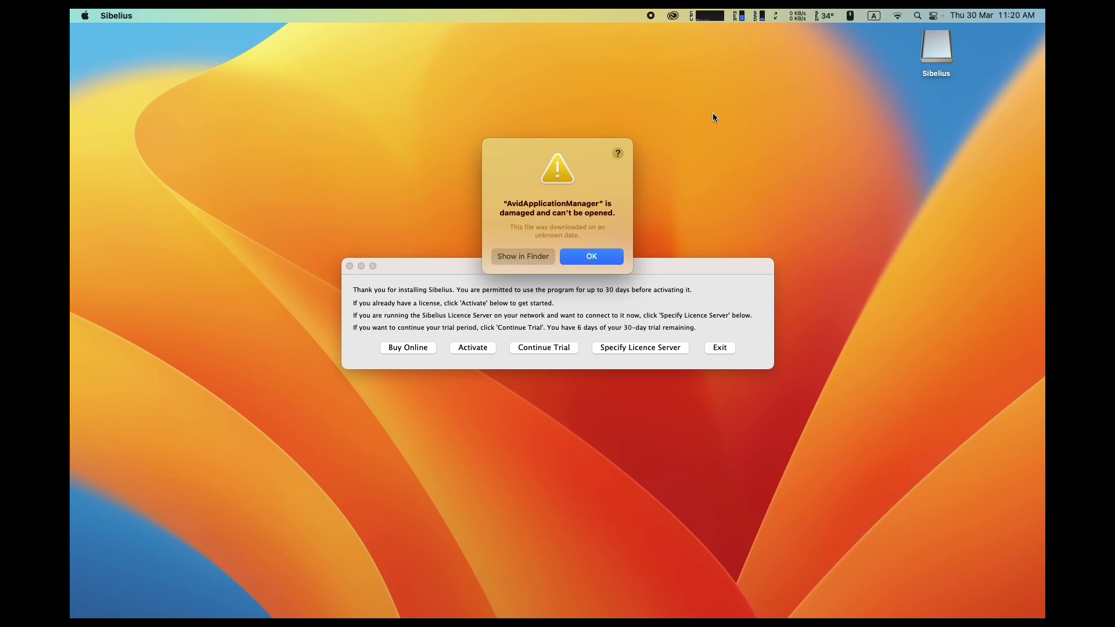
- Dismiss the alert, continue the trial, and create a new score from the Treble staff template
left_click(595, 260)
left_click(557, 349)
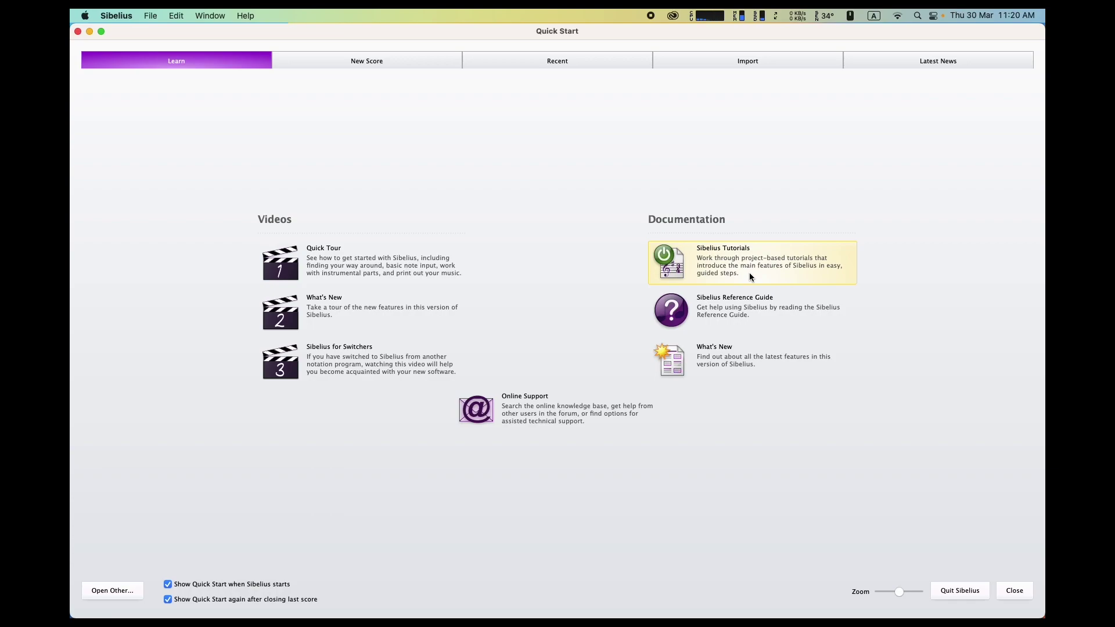
left_click(312, 68)
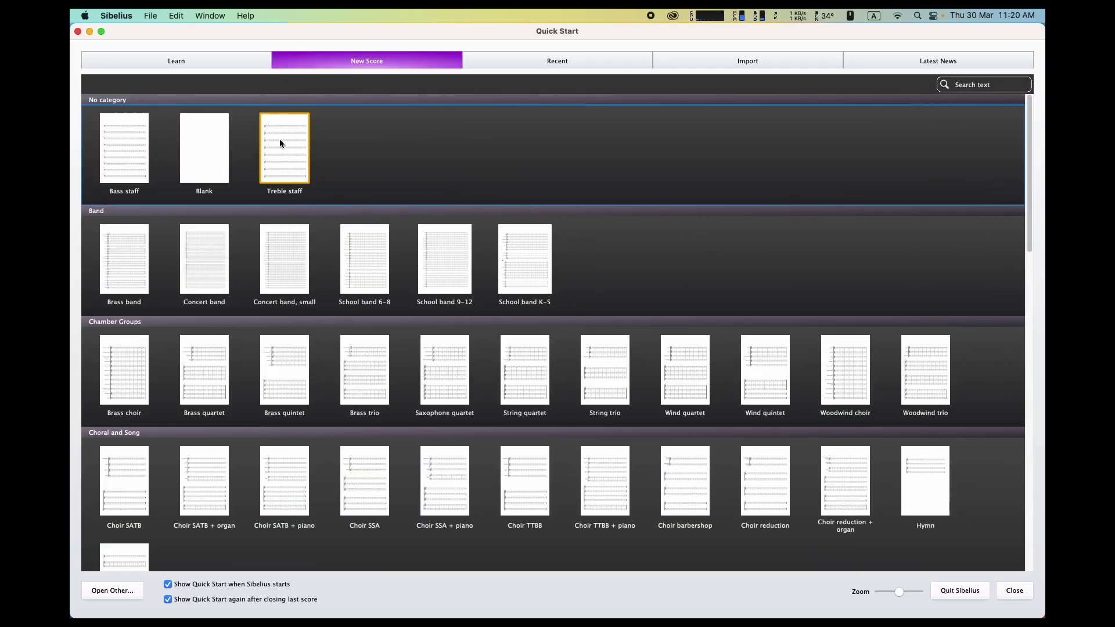
left_click(280, 138)
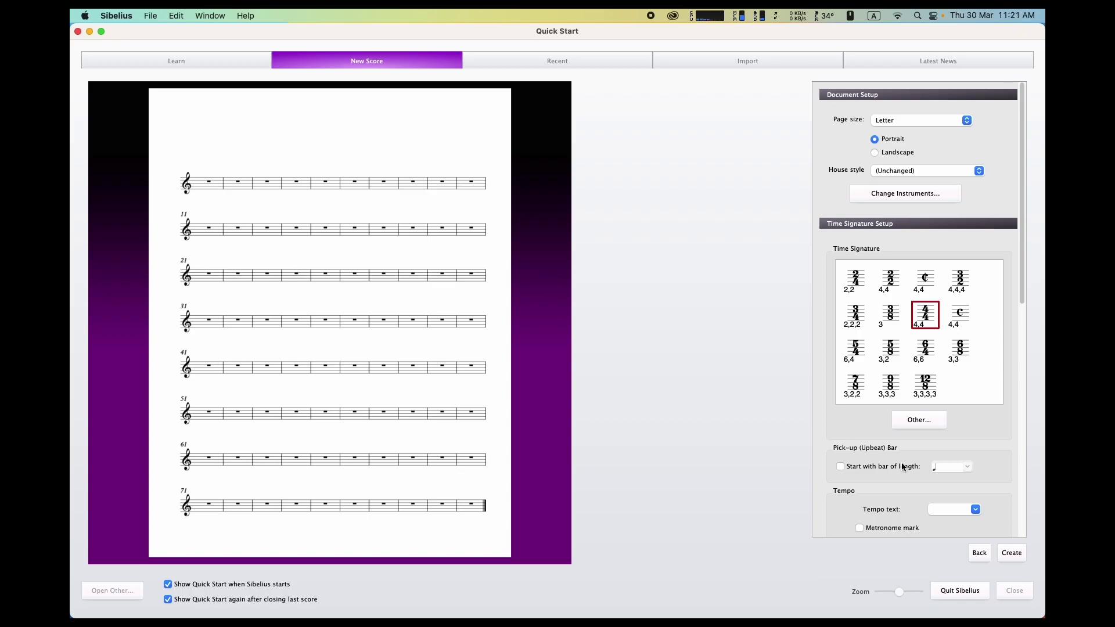
left_click(1017, 556)
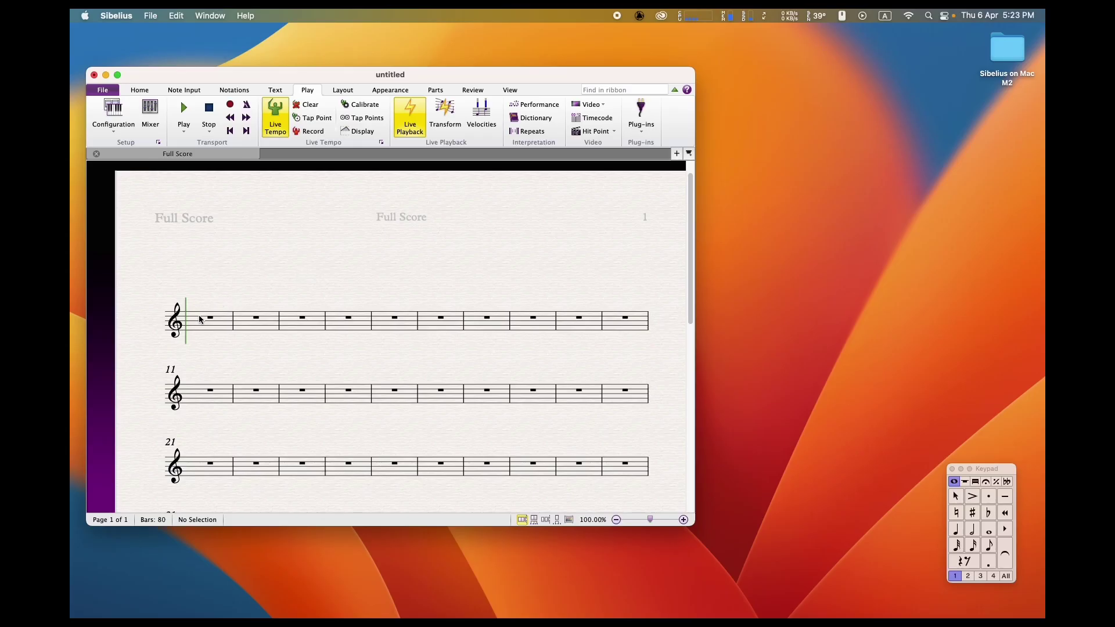
- Enter quarter notes C D E F G A B C up to C6 in bars 1–2 and play them back
left_click(199, 320)
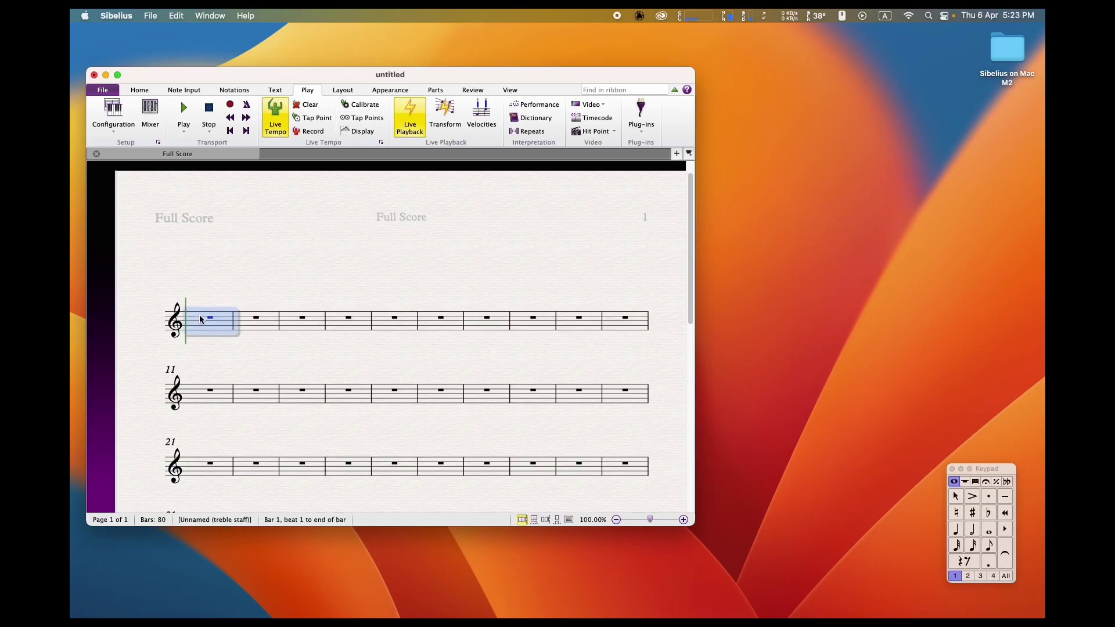
key("c")
key("d")
key("e")
key("f")
key("g")
key("a")
key("b")
key("c")
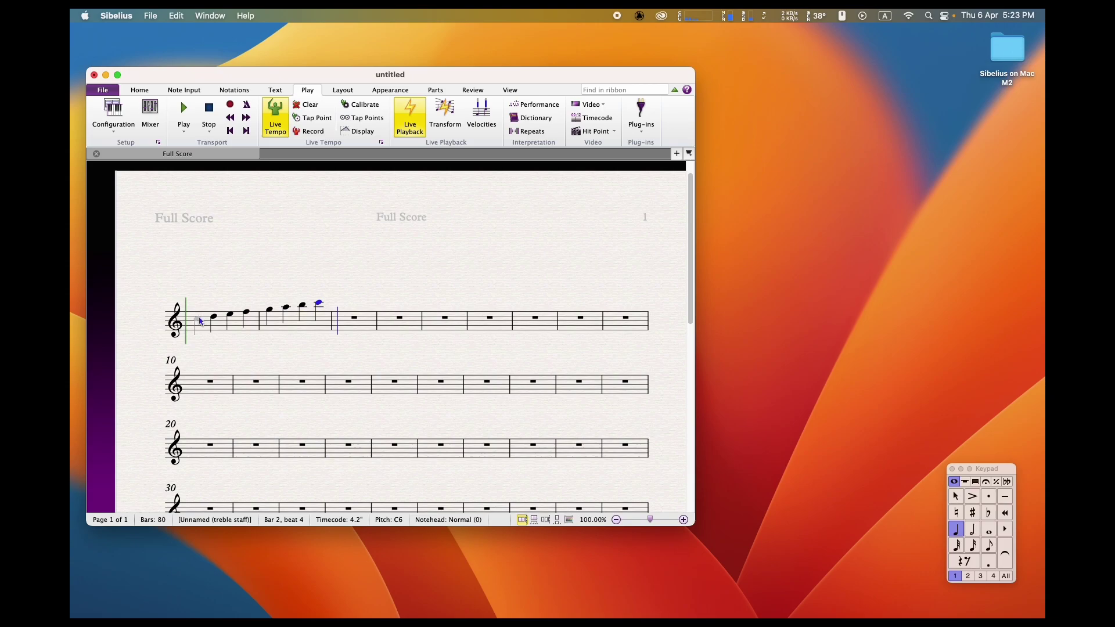
key("space")
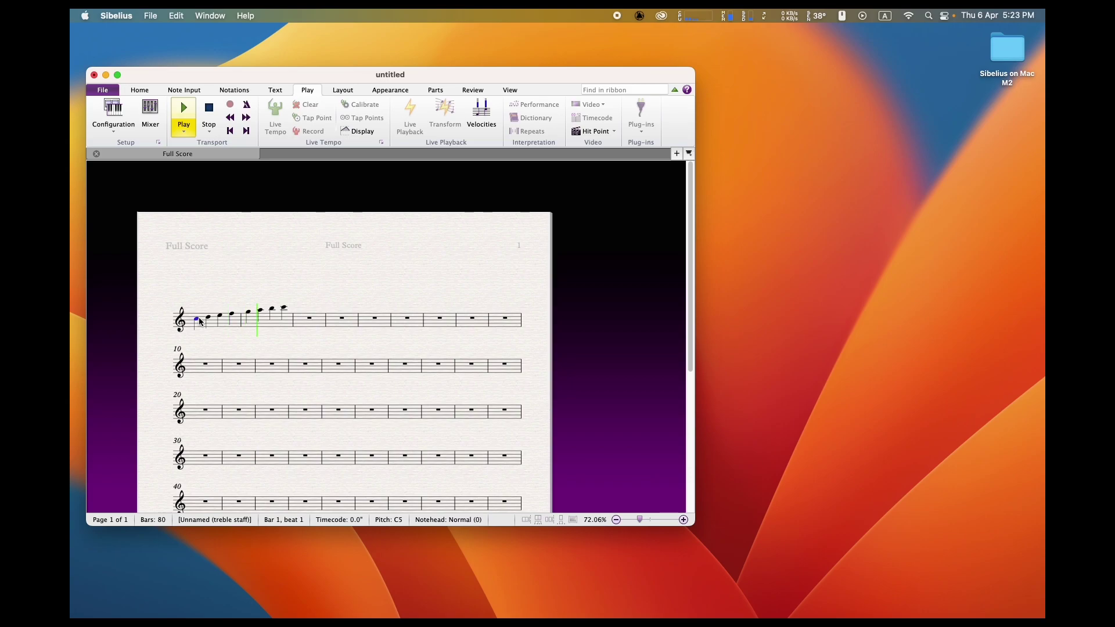
key("space")
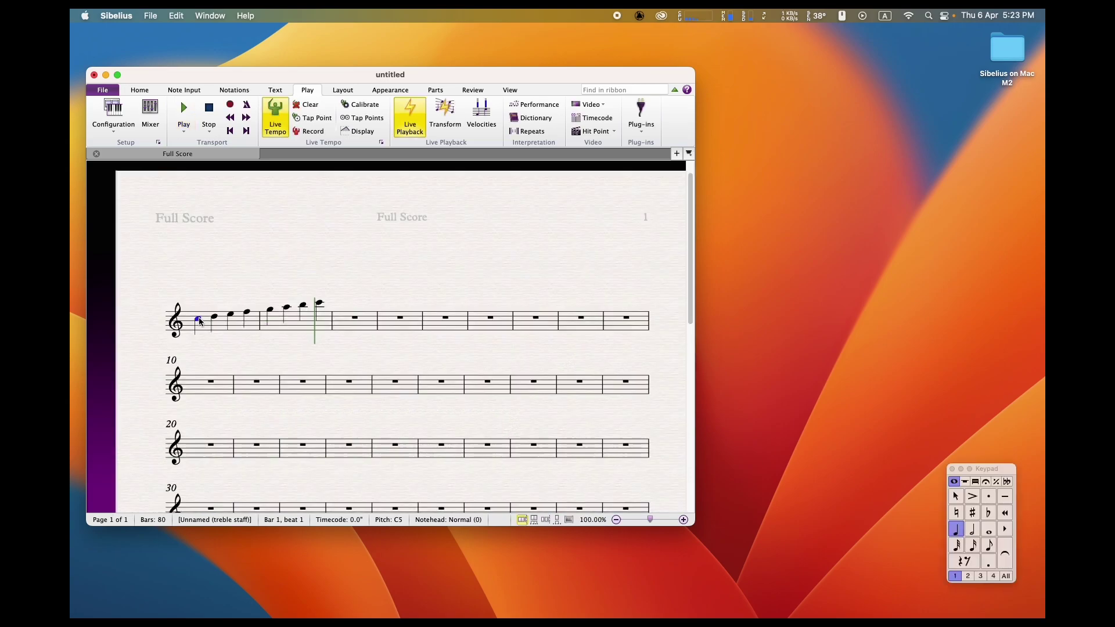
- Add a slur over the four notes of bar 1
key("s")
key("space")
key("space")
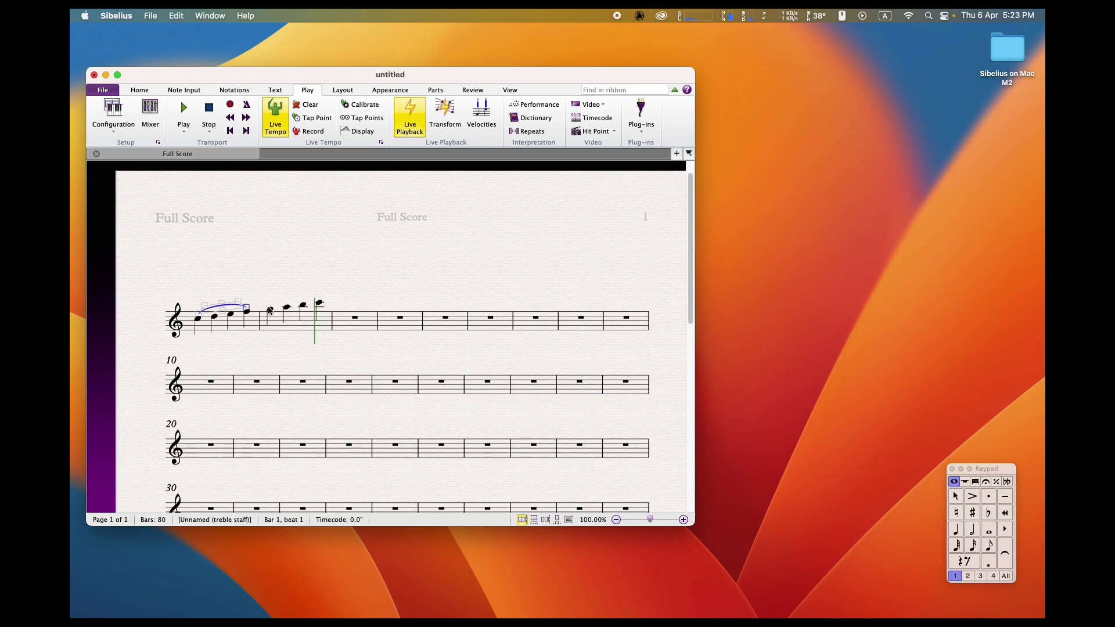
key("Escape")
- Add accents to the bar 2 notes and play the score from the start
left_click(318, 327)
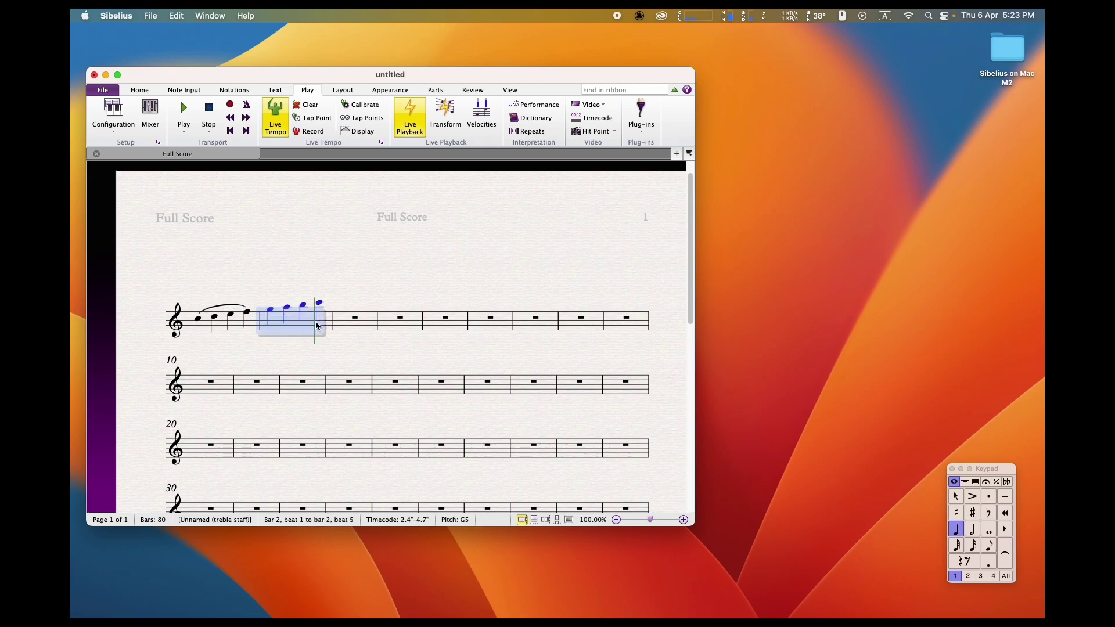
left_click(973, 498)
key("Escape")
left_click(197, 321)
key("space")
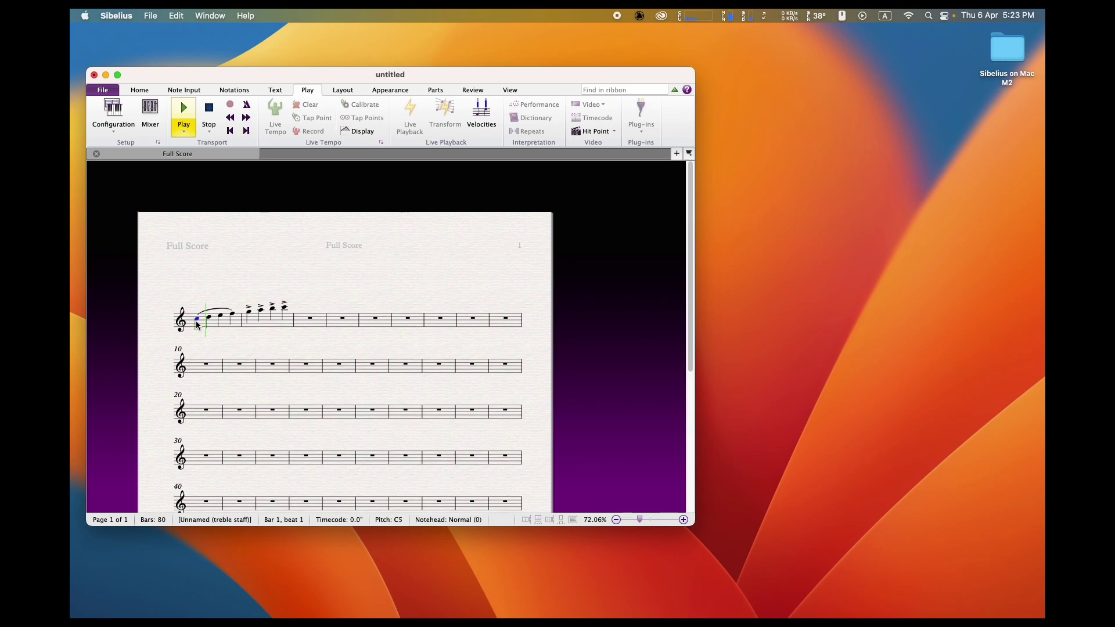
key("space")
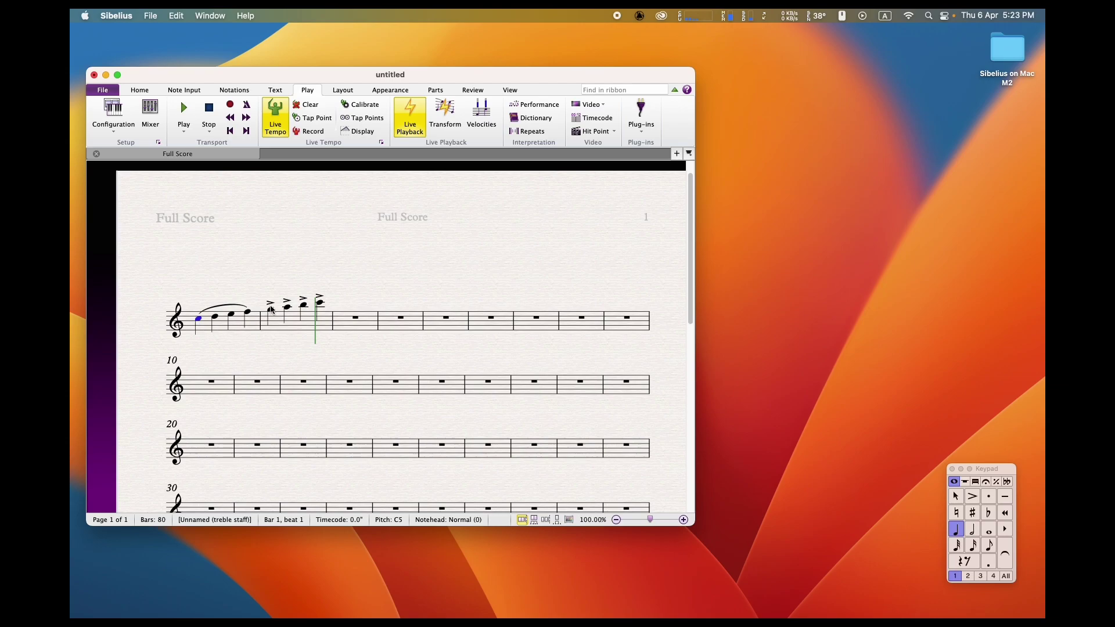
- Replace the bar 2 accents with staccato dots and play the score again
left_click(273, 316)
key("super+z")
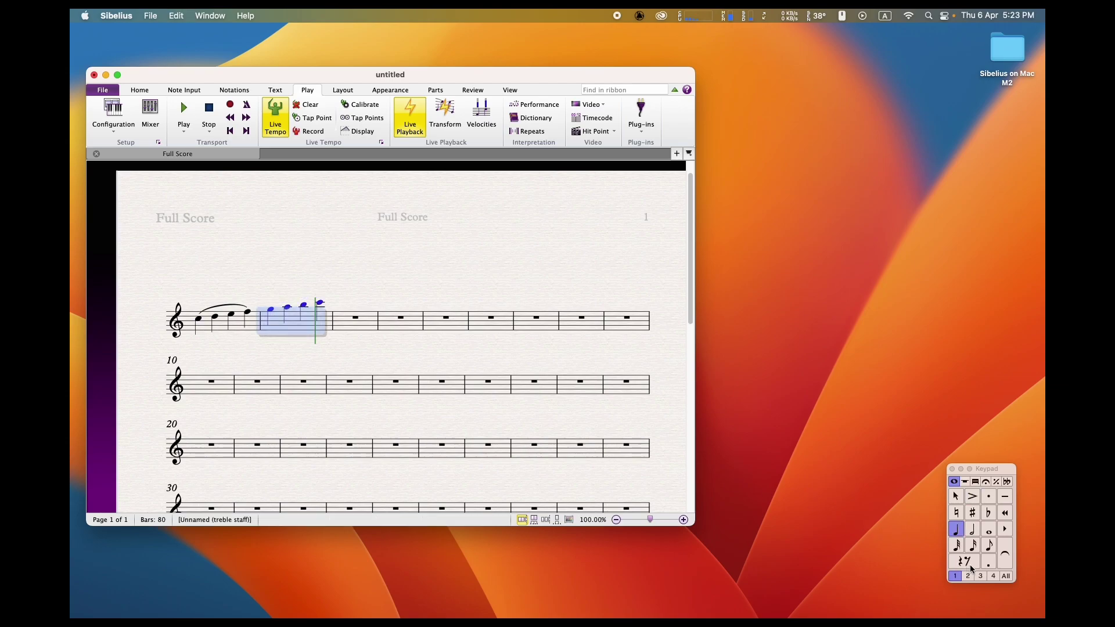
left_click(989, 497)
left_click(198, 323)
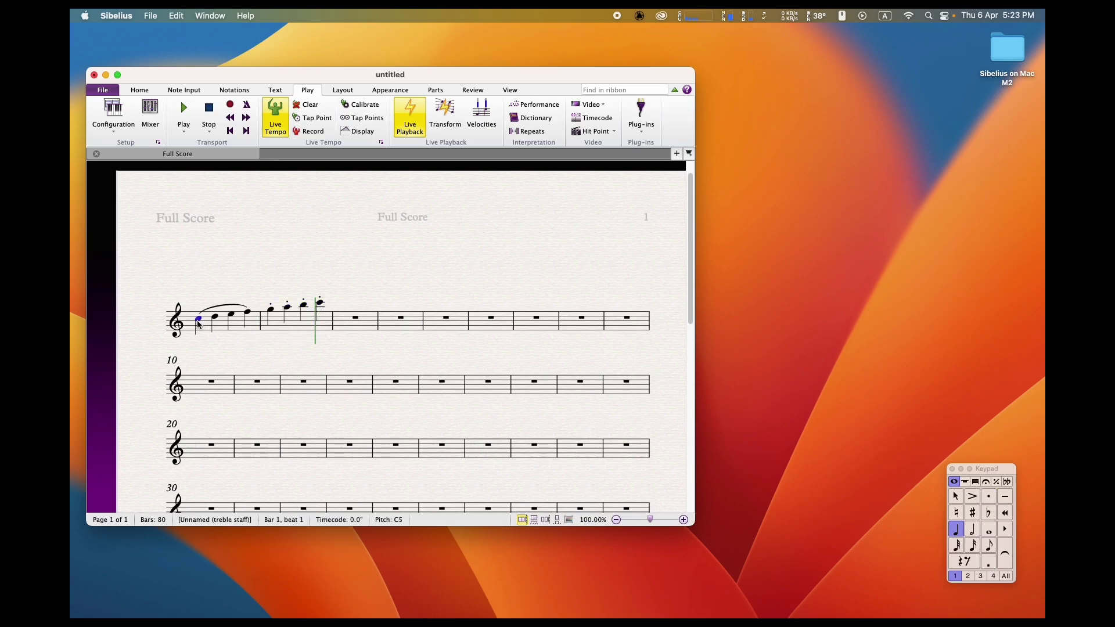
key("space")
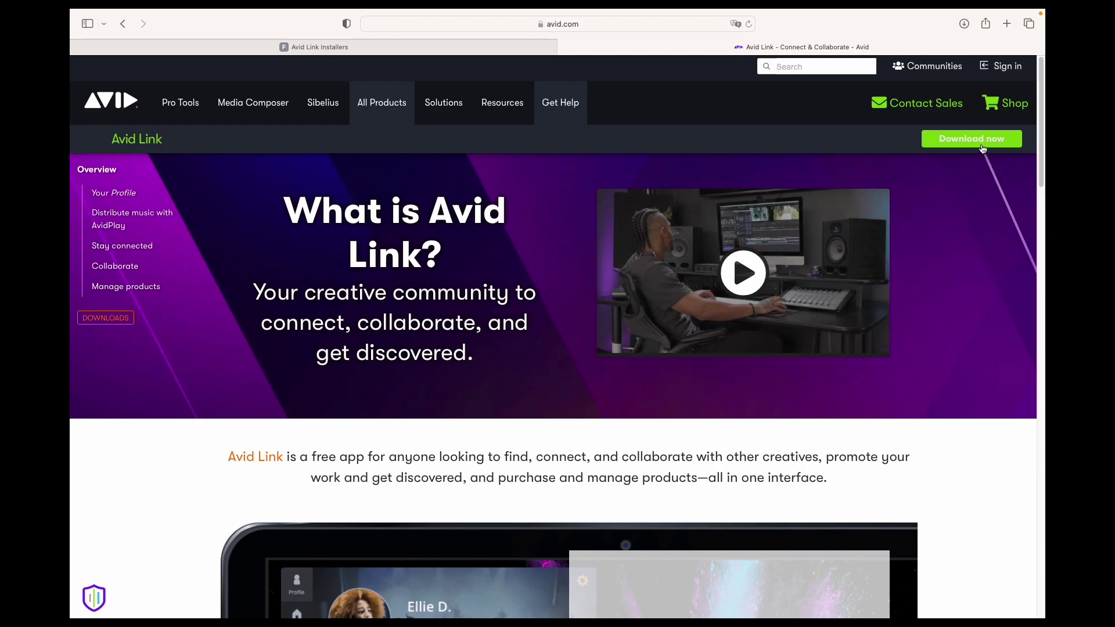
- Download Avid_Link_23.3.0_Mac.pkg for macOS and open it from Safari's downloads list
left_click(990, 141)
left_click(496, 470)
left_click(965, 23)
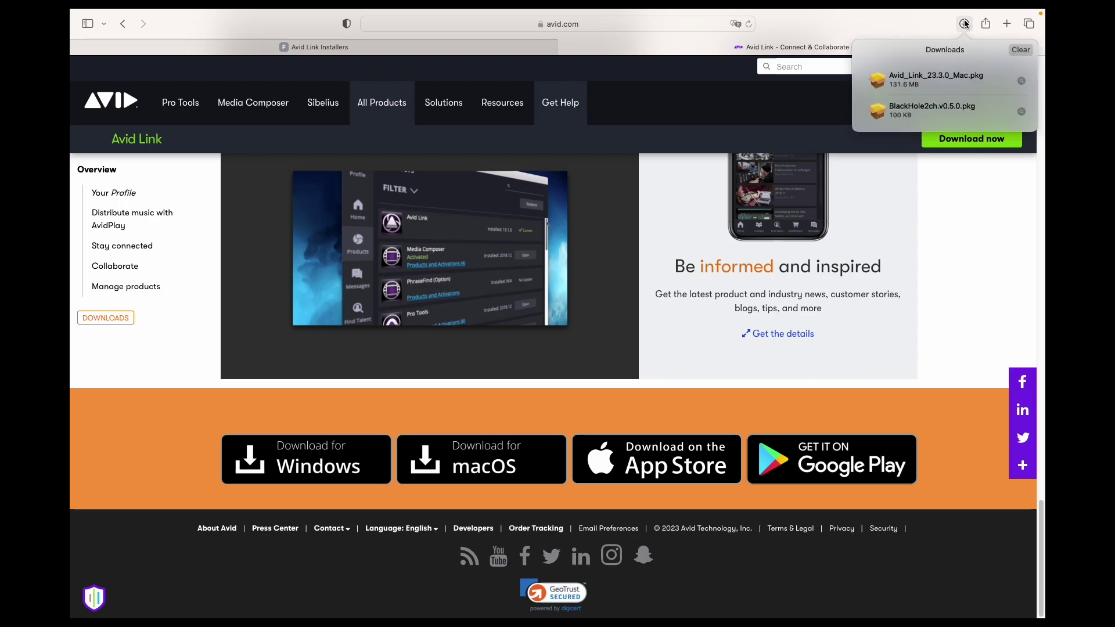
left_click(936, 83)
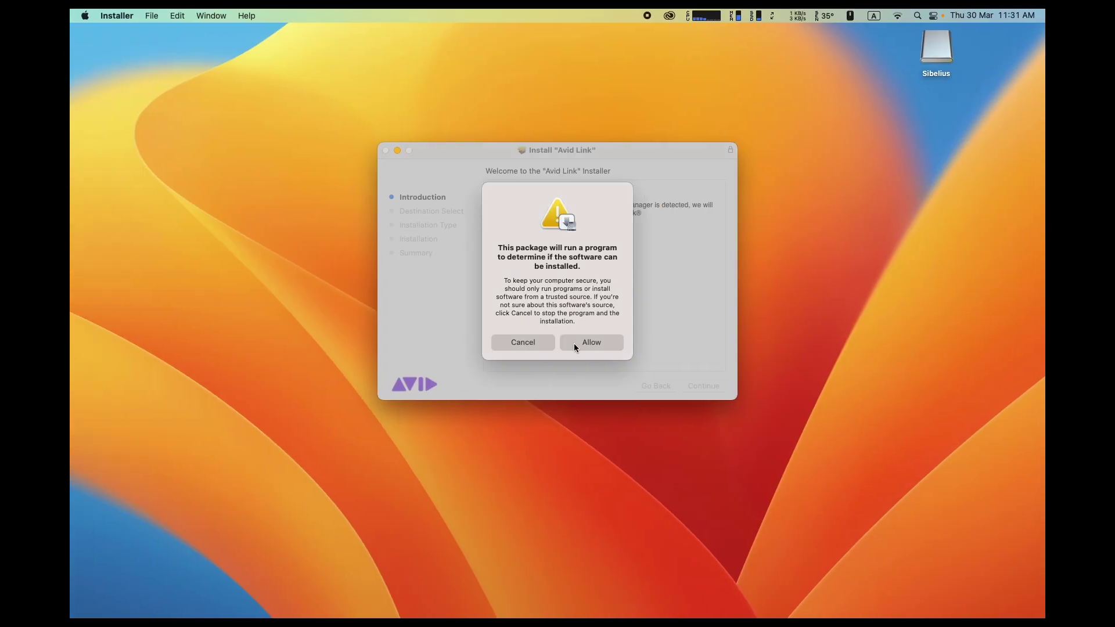
- Install Avid Link on Macintosh HD using the admin password, dismissing the damaged-uninstaller warning
left_click(574, 344)
left_click(696, 383)
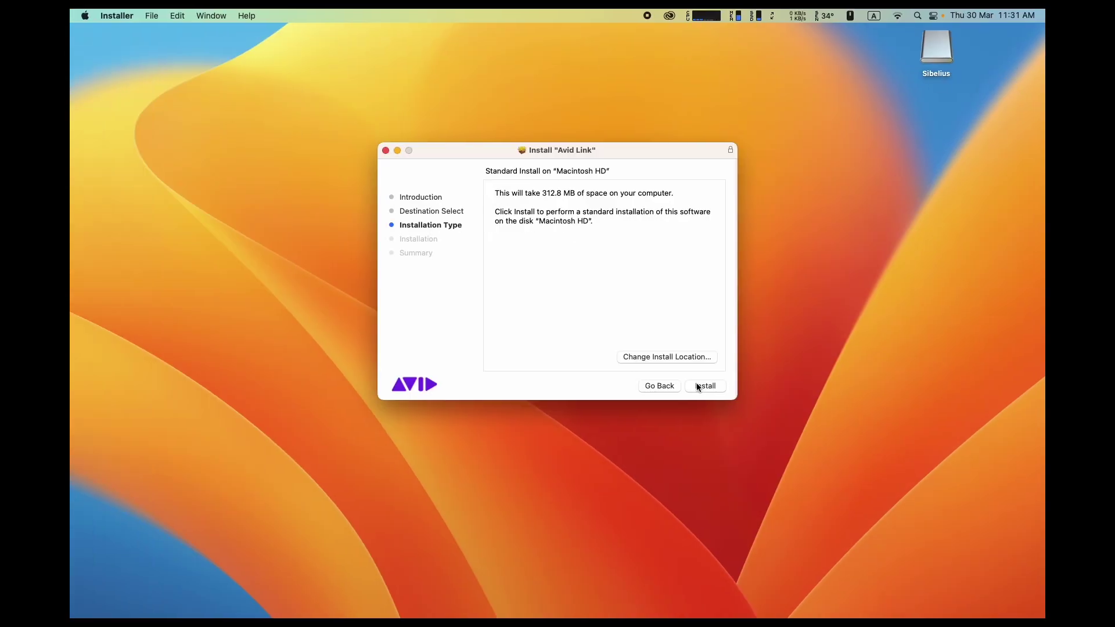
left_click(696, 382)
type("••••••••••••••••")
key("Return")
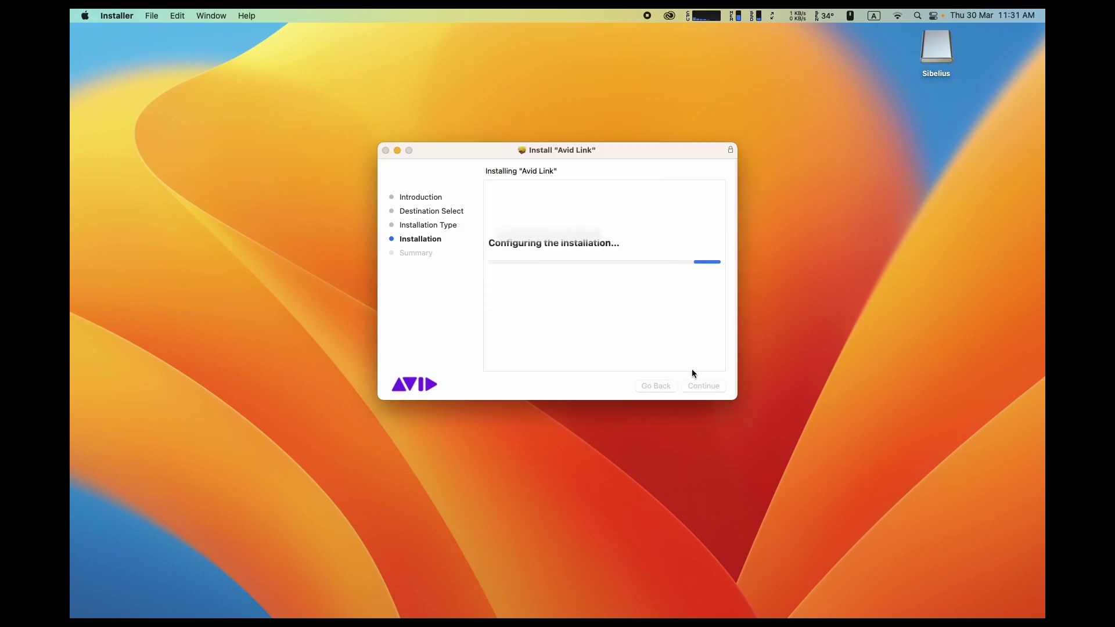
left_click(591, 264)
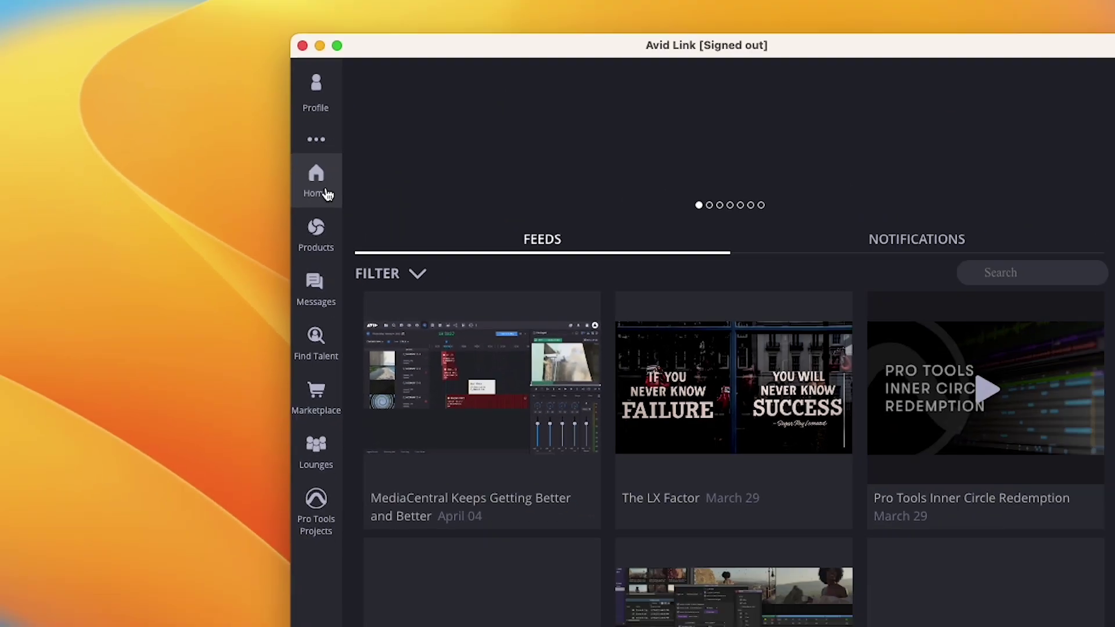
- From Avid Link's Products list, open Sibelius Ultimate's License page and select online activation
left_click(448, 360)
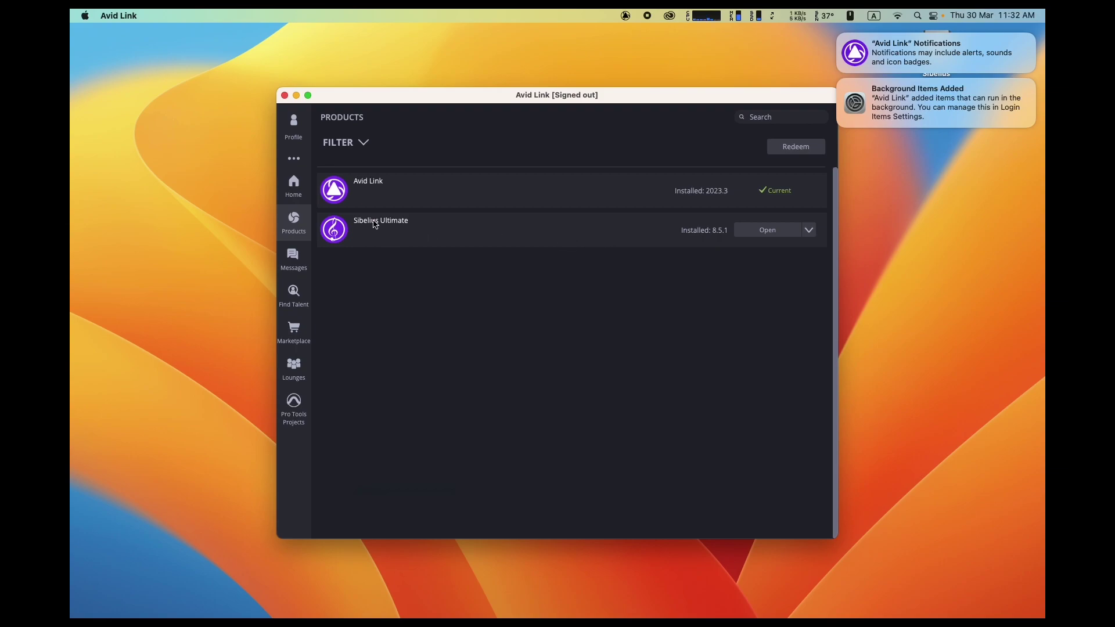
left_click(808, 231)
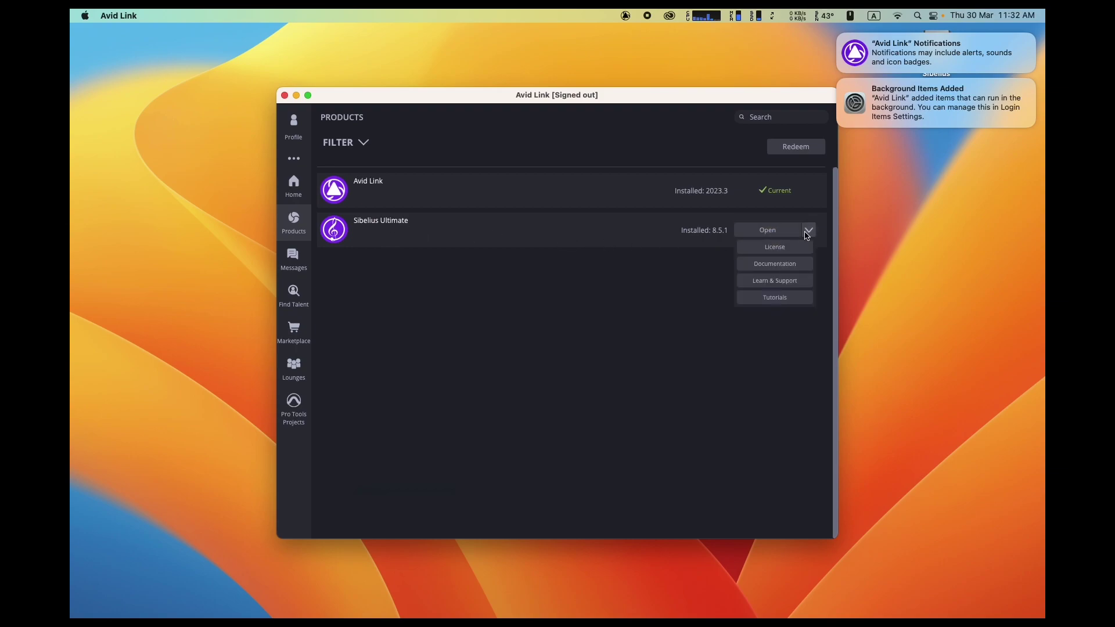
left_click(775, 247)
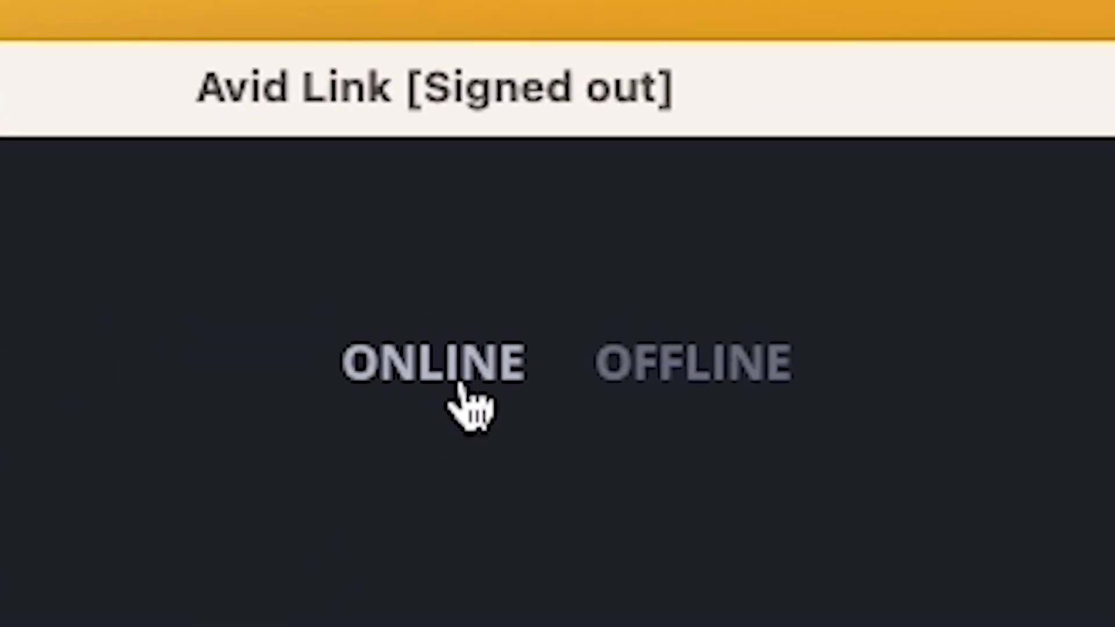
left_click(721, 381)
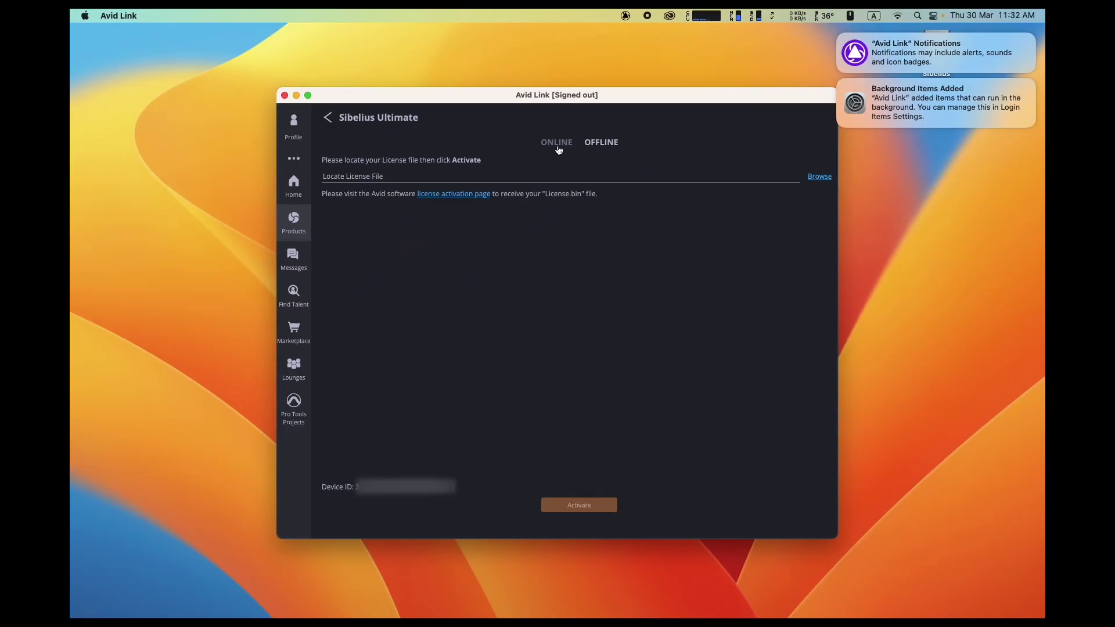
left_click(558, 145)
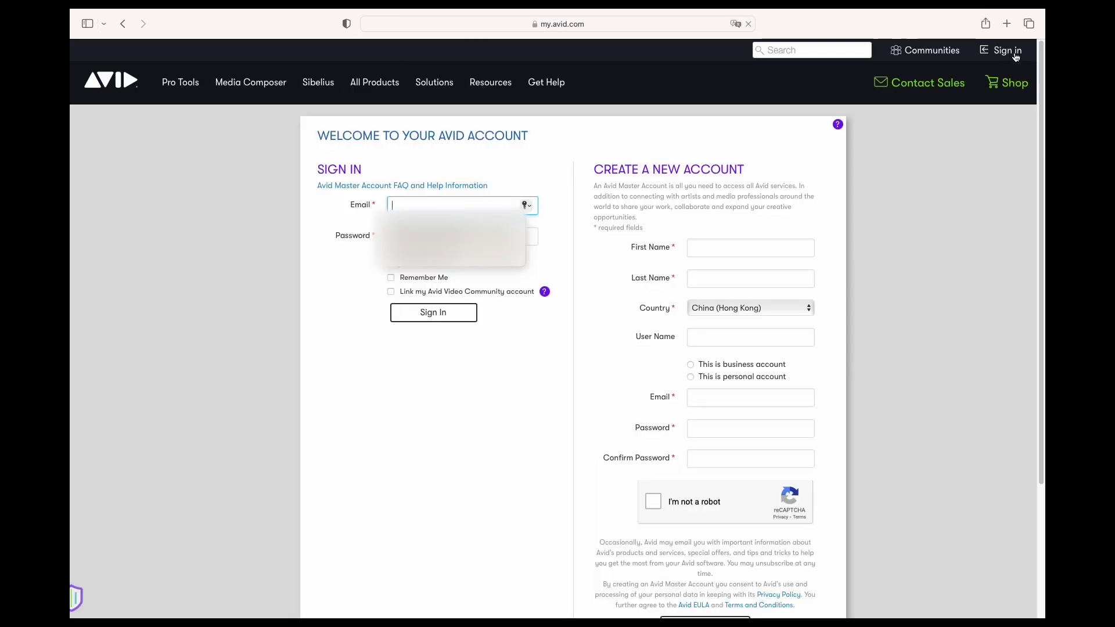
- Sign in with the saved credentials, open View My Products, and expand the Sibelius Ultimate row
left_click(453, 233)
left_click(434, 311)
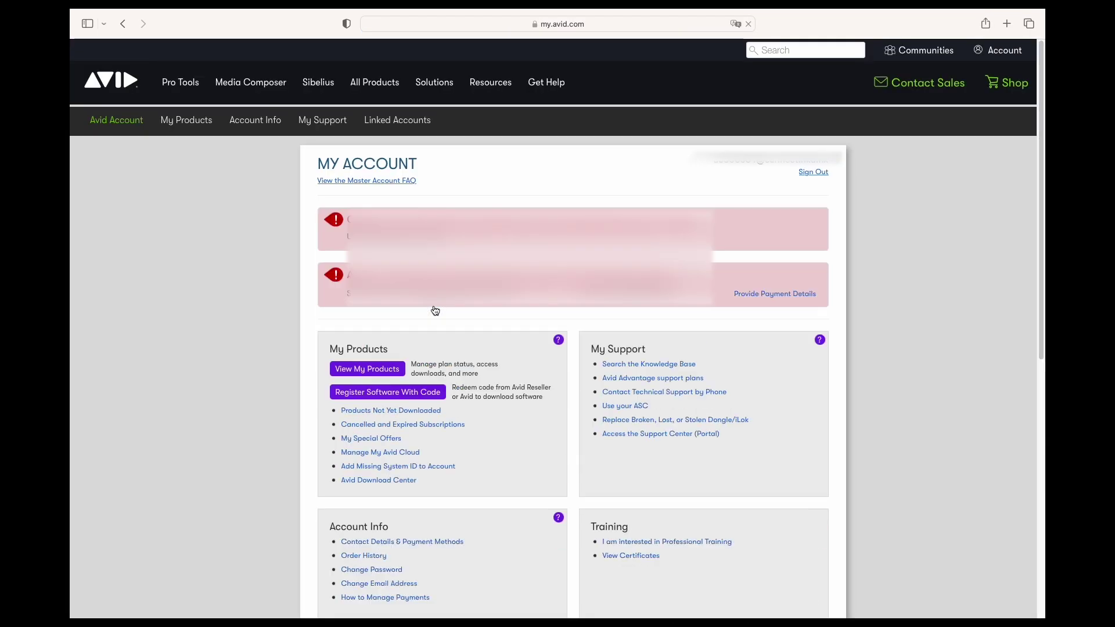
left_click(375, 374)
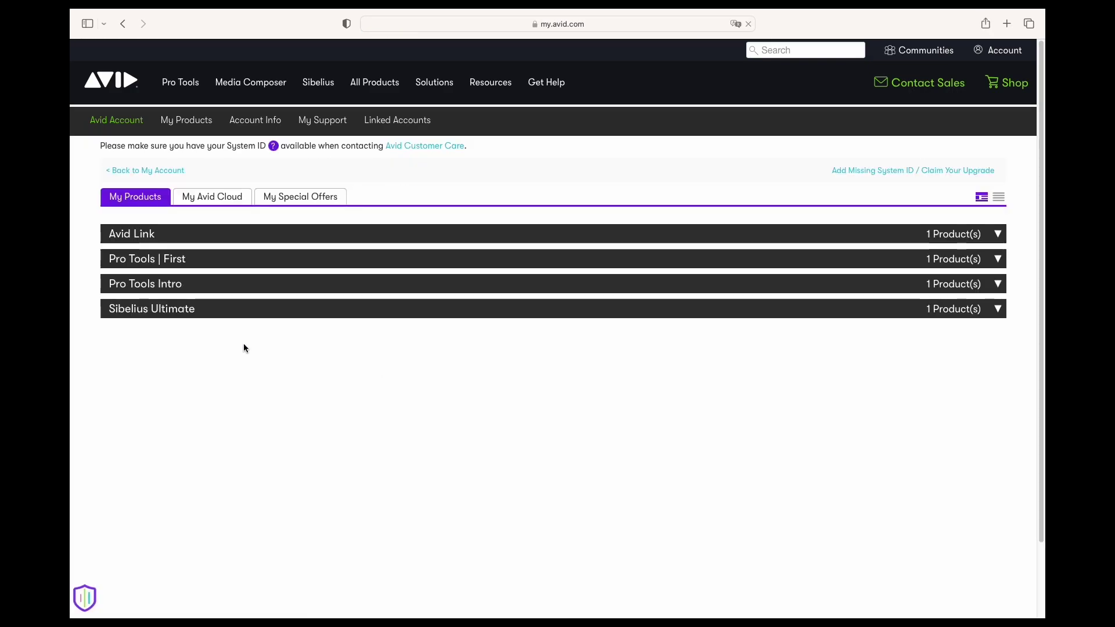
left_click(189, 309)
scroll(190, 306, "down", 3)
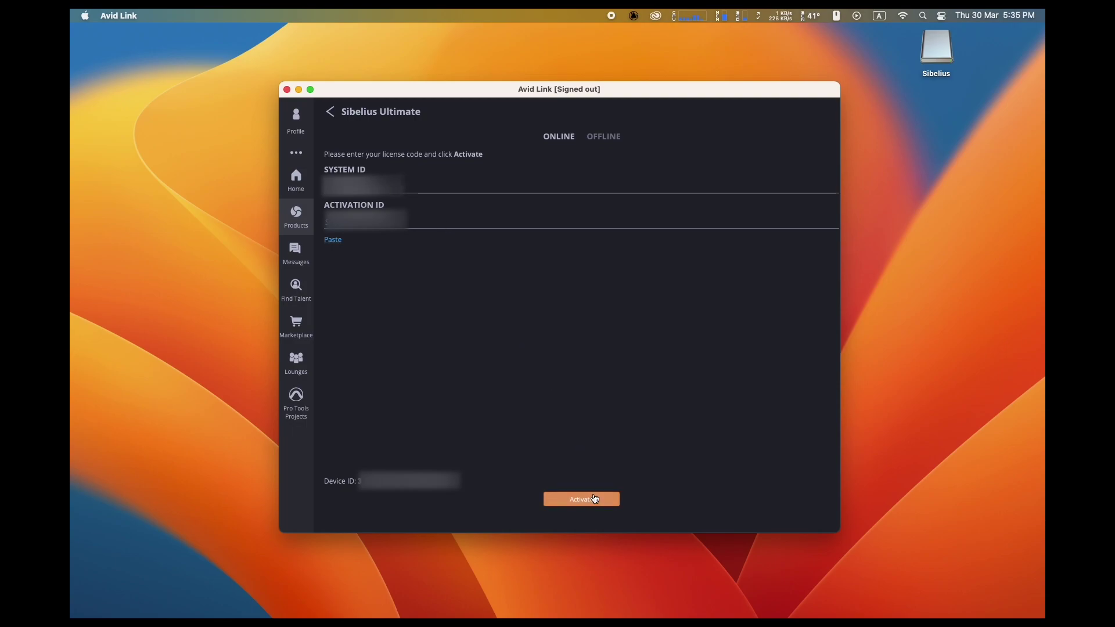
- Activate Sibelius Ultimate online, then launch Sibelius by searching 'sibe' in Spotlight
left_click(594, 501)
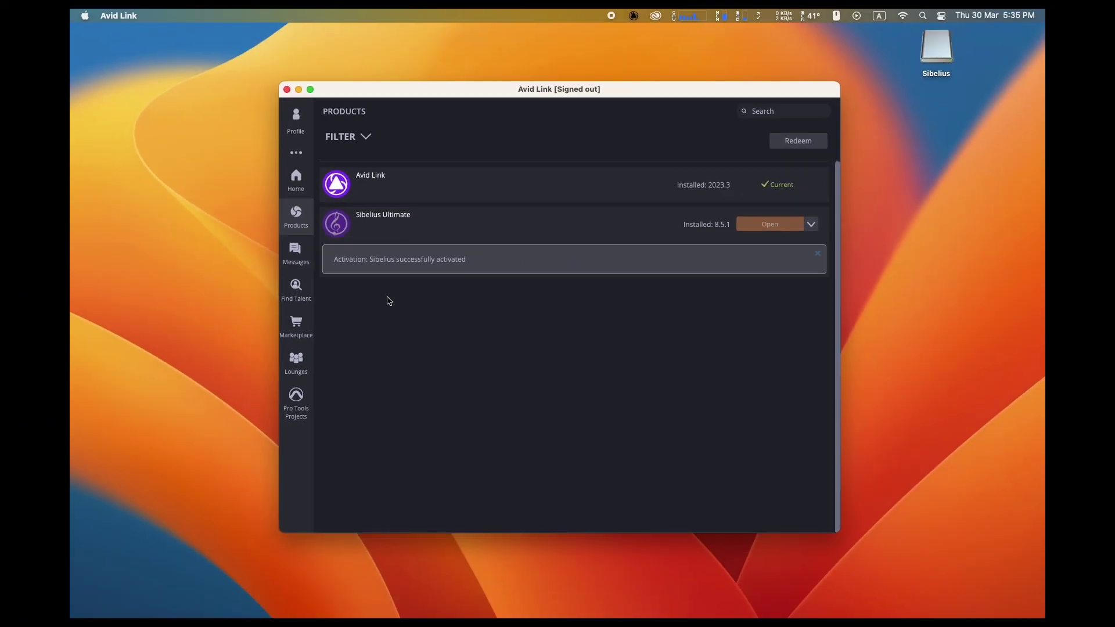
key("super+space")
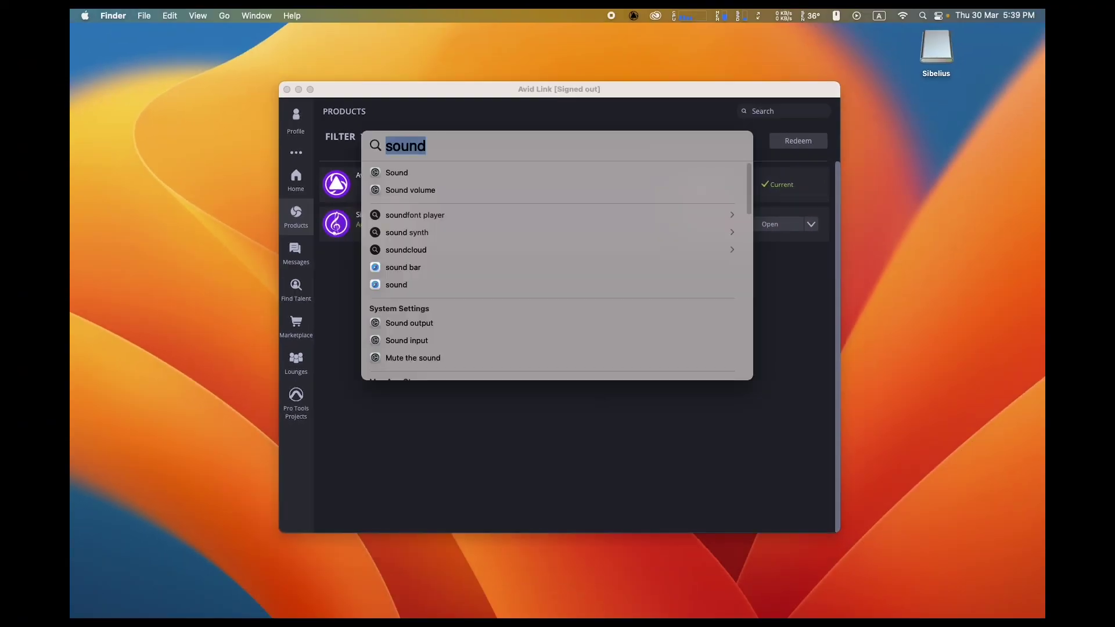
type("sibe")
key("Return")
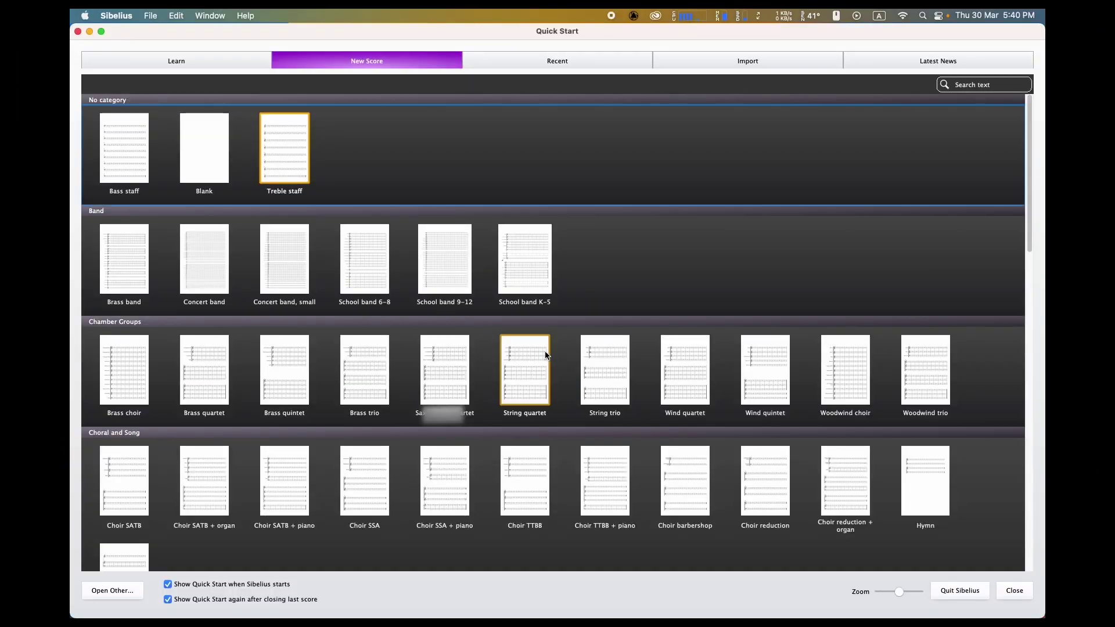
- Start a Treble staff score and select its first bar, then open Sibelius Ultimate's license status in Avid Link
double_click(277, 152)
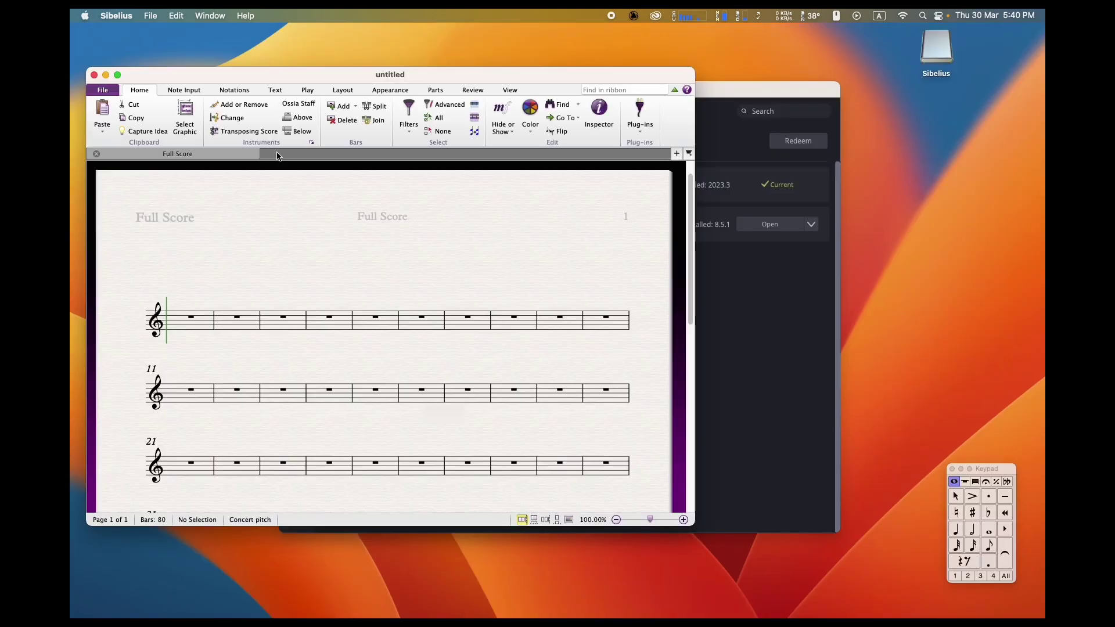
left_click(183, 323)
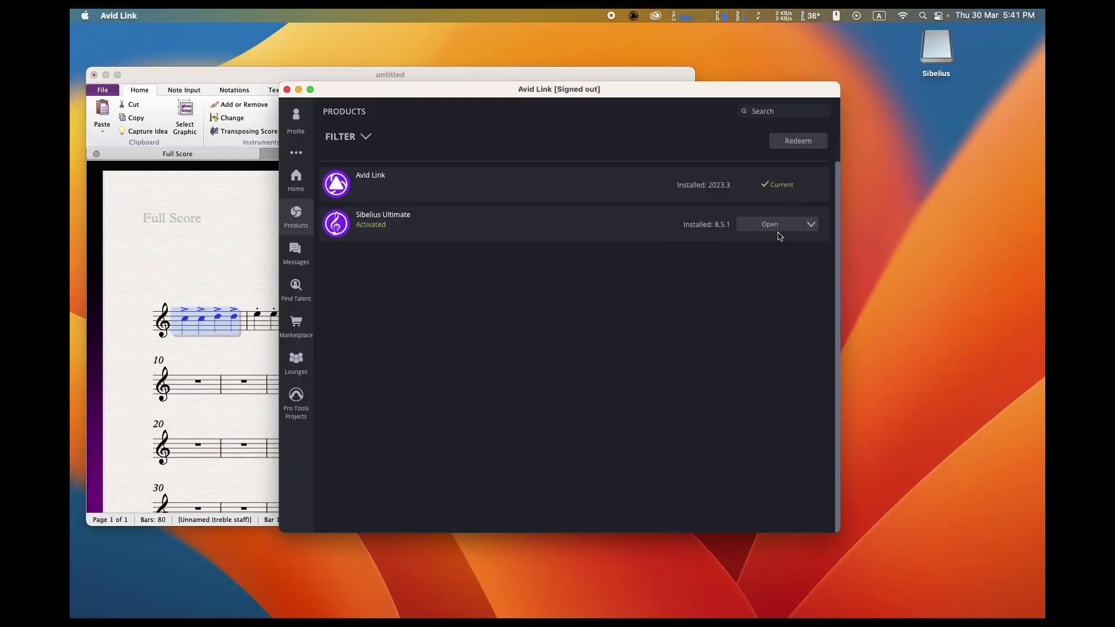
left_click(810, 225)
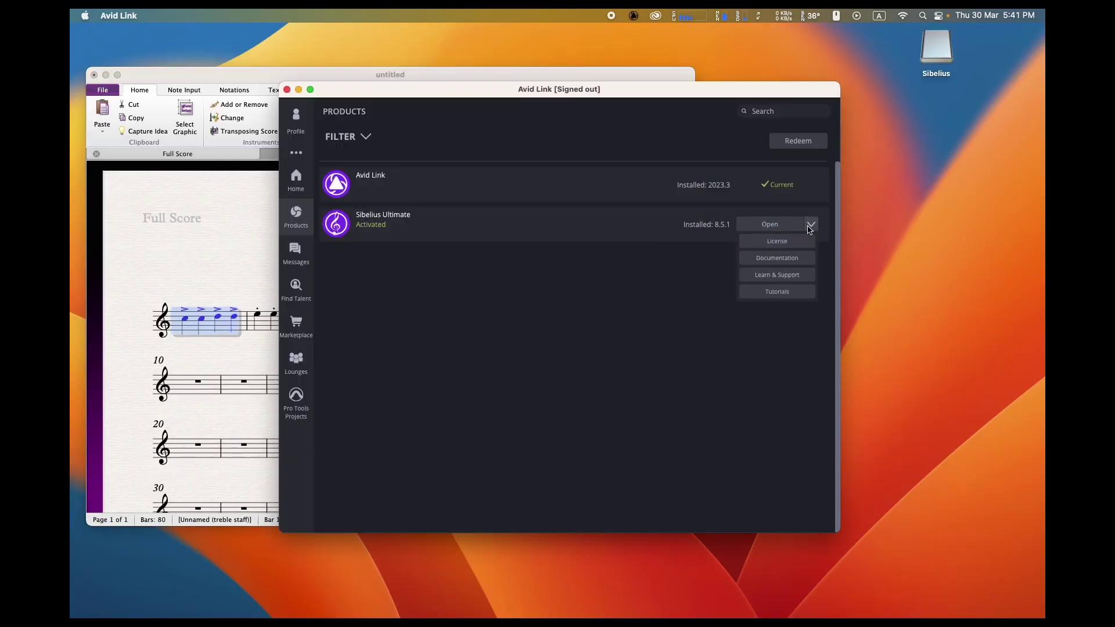
left_click(807, 242)
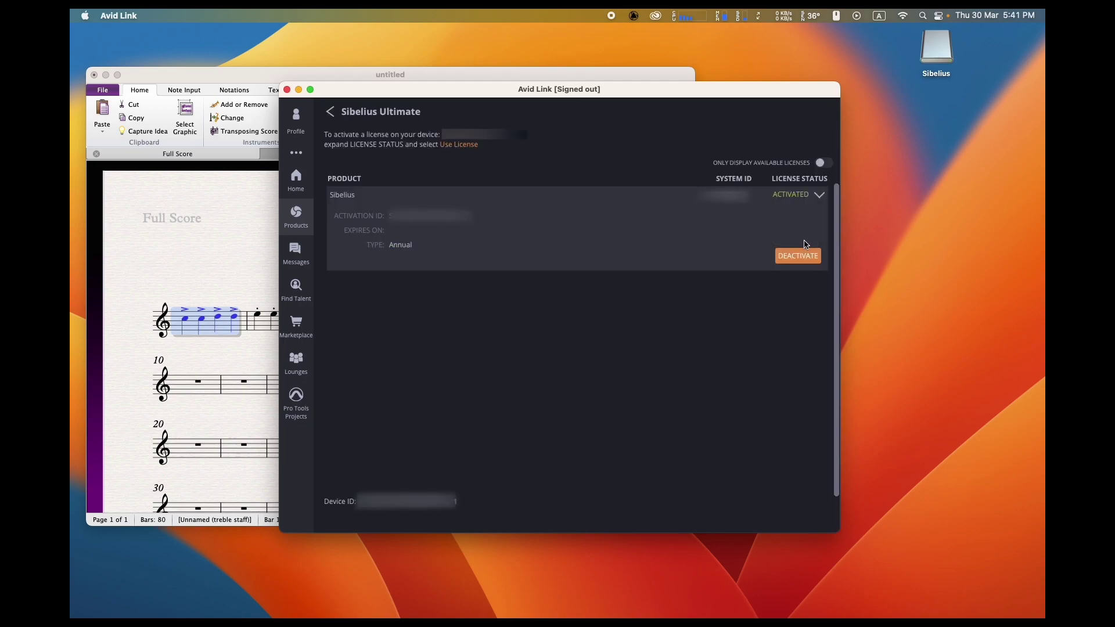
- Deactivate the Sibelius Ultimate license on this Mac from its license row
left_click(803, 264)
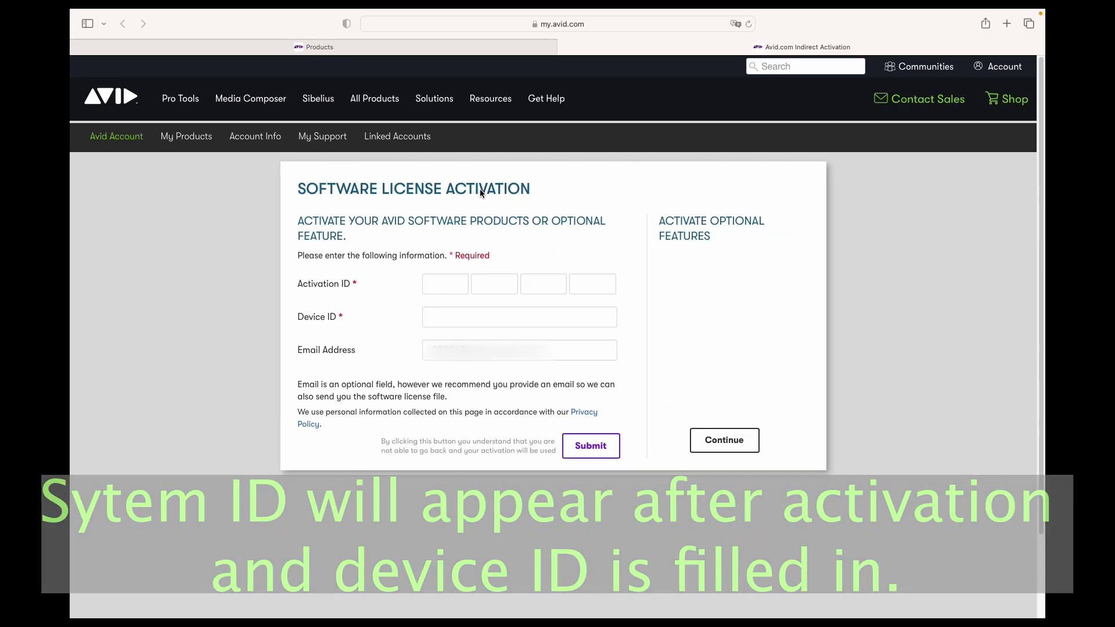
- Check the Sibelius Ultimate product page, switch to the offline activation form, and download license.bin
left_click(440, 48)
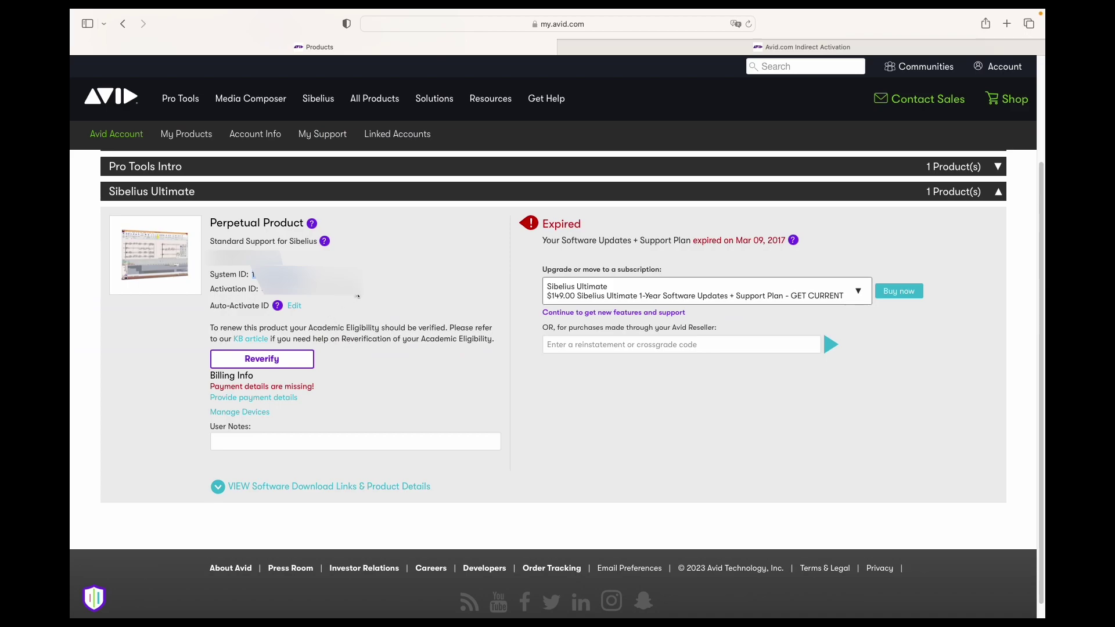
key("ctrl+Tab")
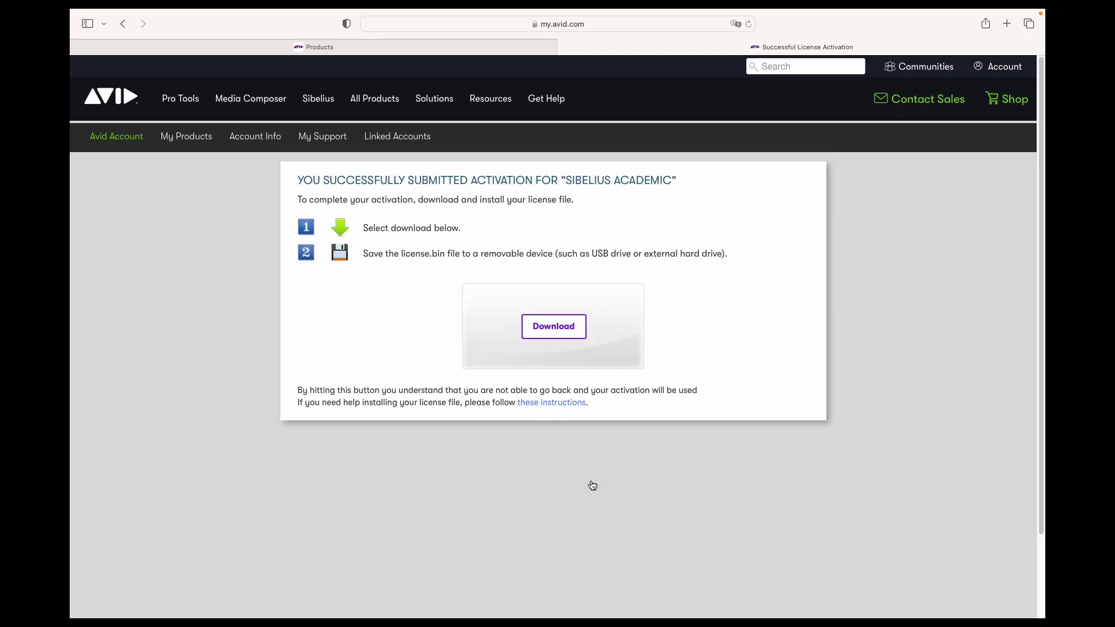
left_click(554, 330)
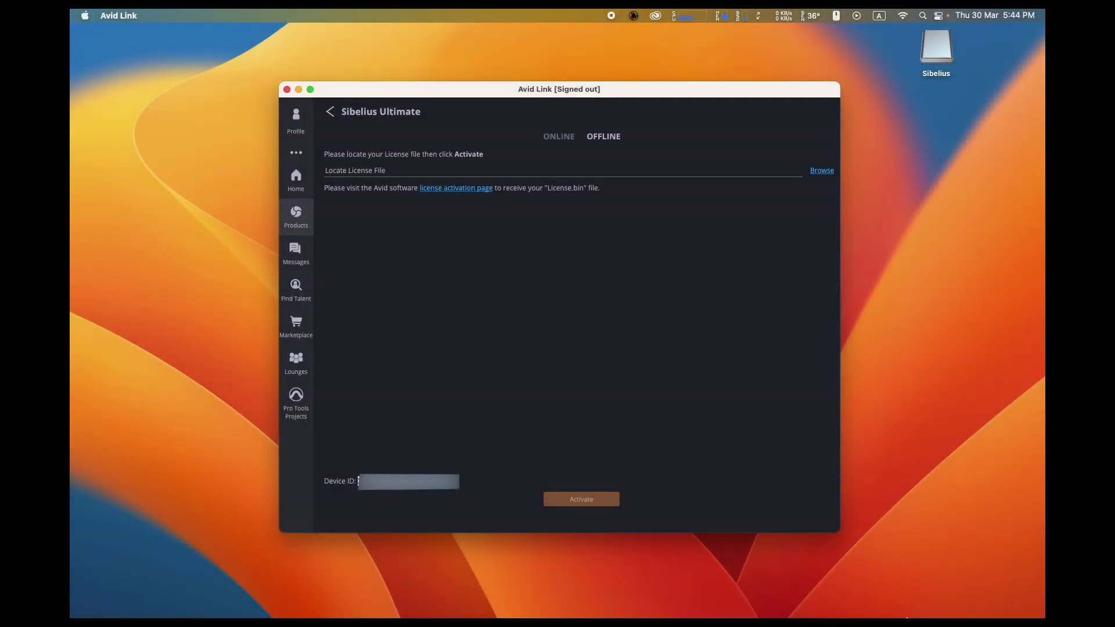
- Move the downloaded license.bin file from Downloads onto the desktop
mouse_move(930, 604)
left_click(967, 595)
left_click_drag(970, 543, 931, 149)
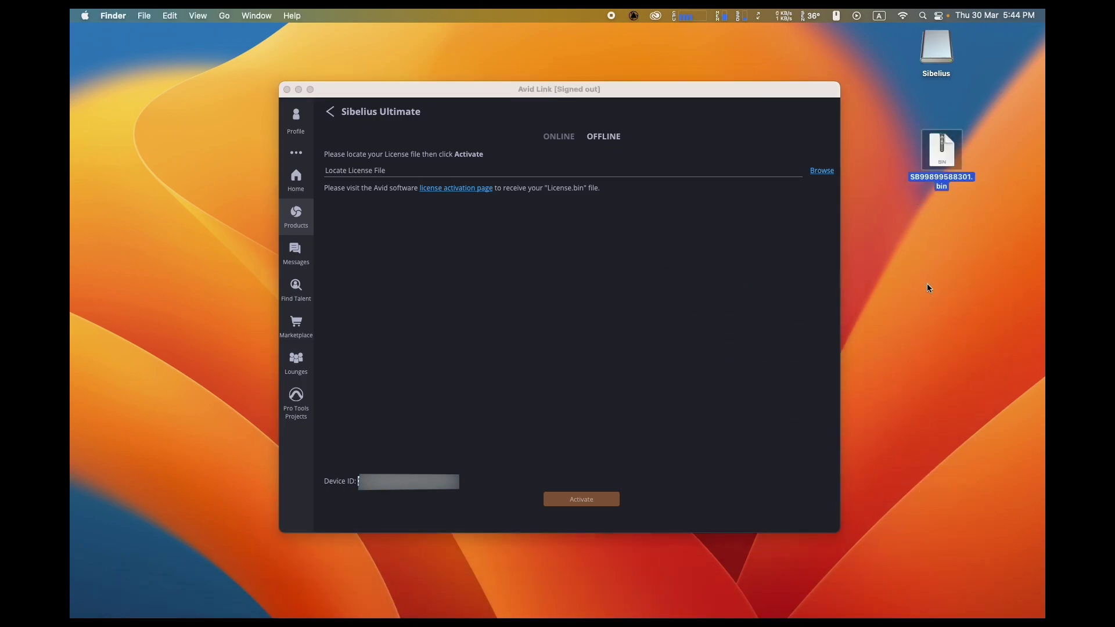
- Load the desktop license file into Avid Link, allowing Desktop access, and activate Sibelius Ultimate offline
left_click(726, 319)
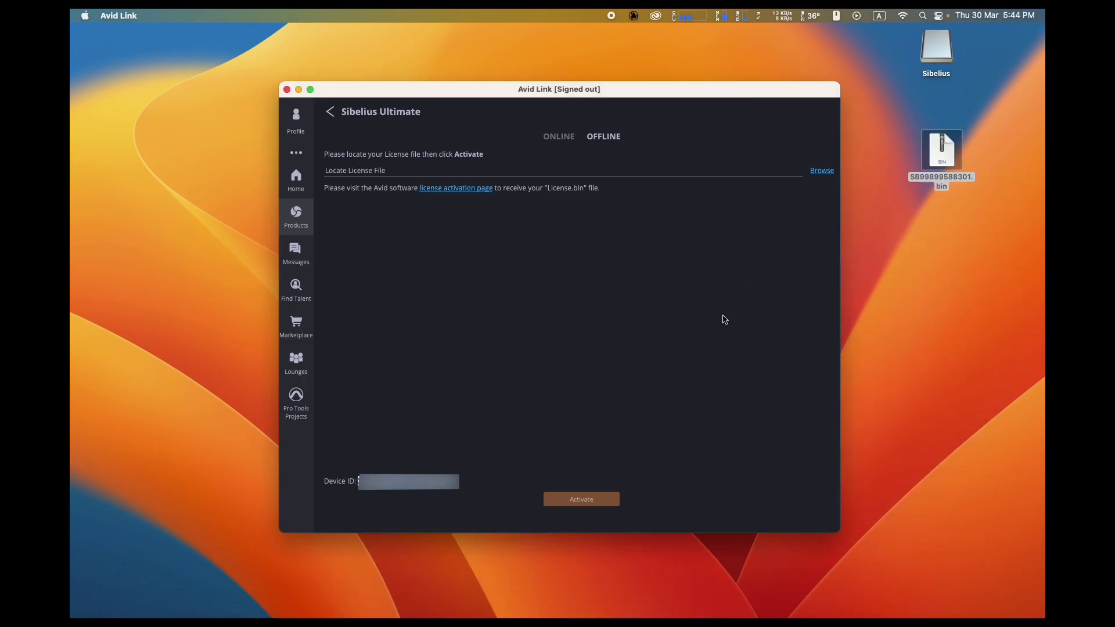
left_click(830, 174)
left_click_drag(949, 154, 667, 263)
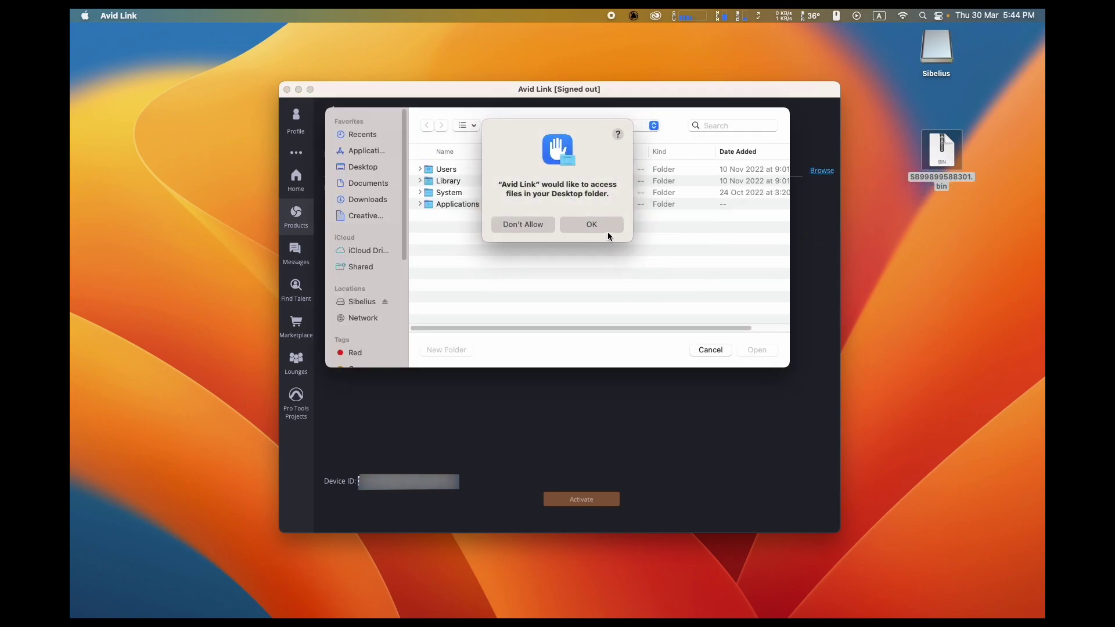
left_click(591, 224)
left_click(761, 349)
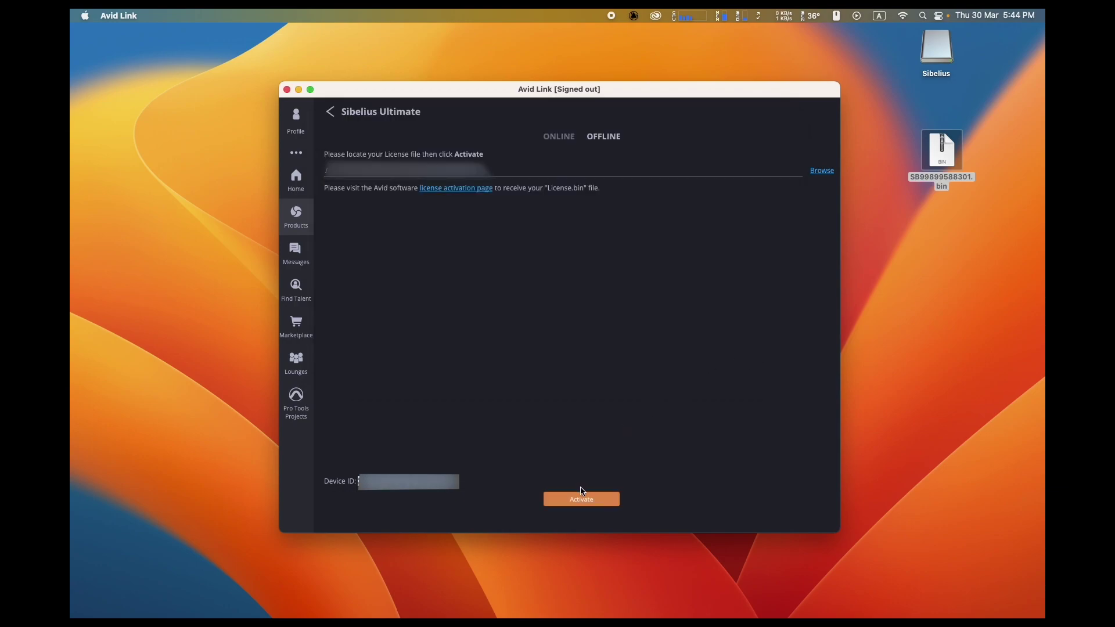
left_click(591, 503)
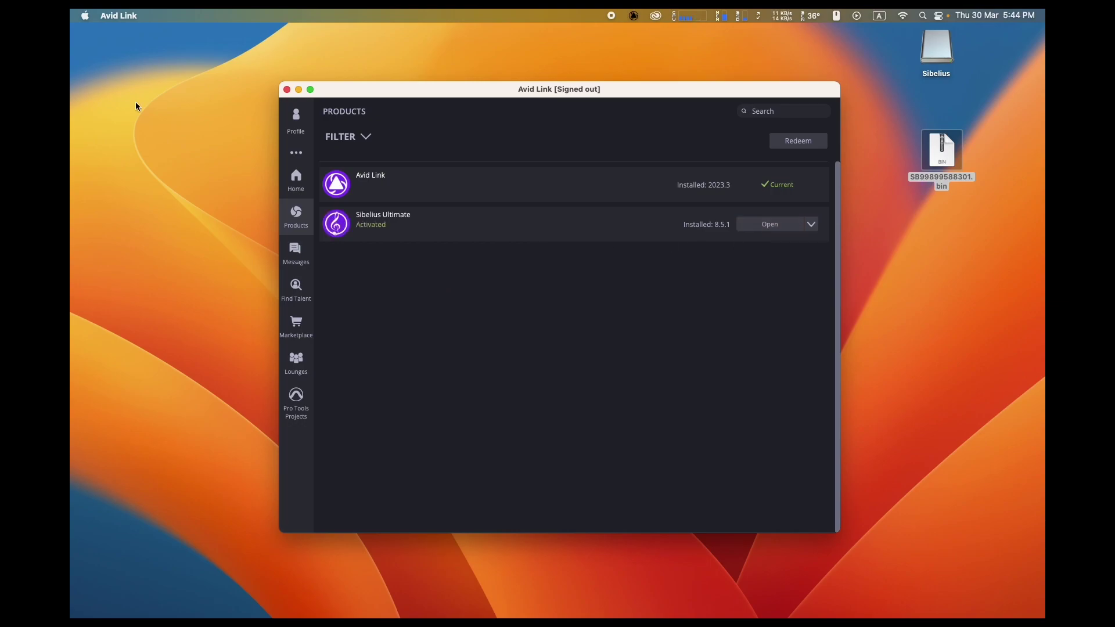
- Launch Sibelius by searching 'si' in Spotlight
key("super+space")
type("si")
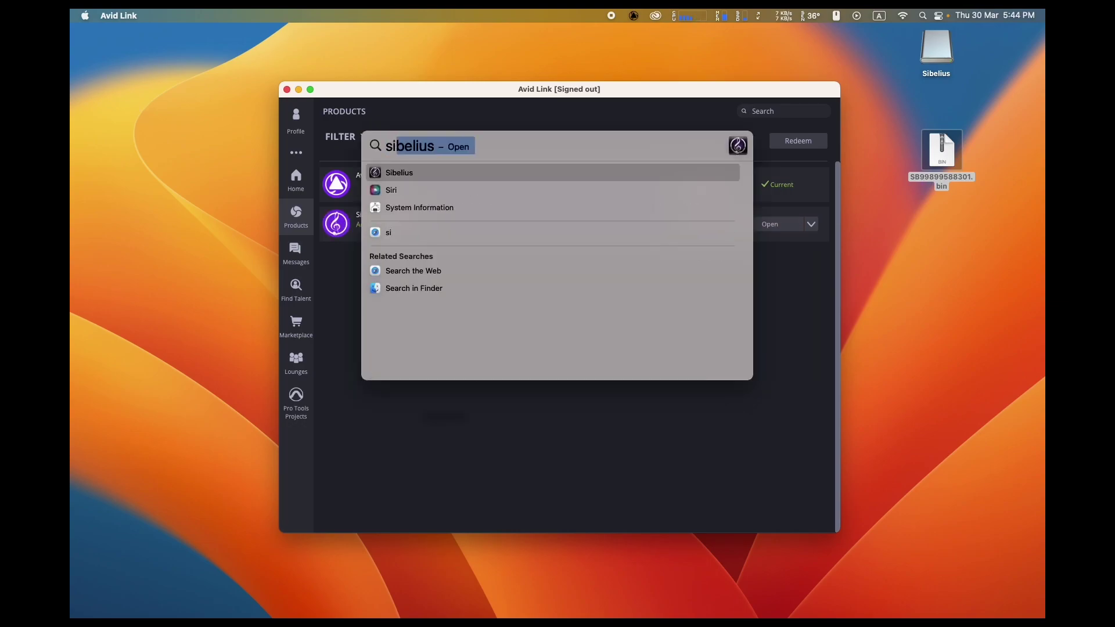
key("Return")
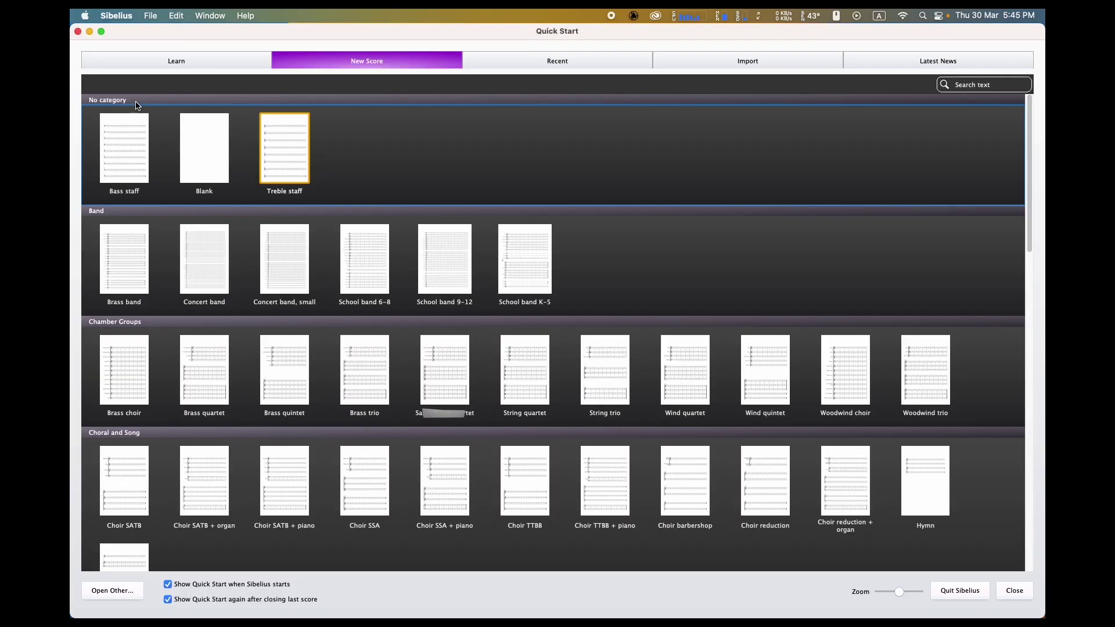
left_click(77, 32)
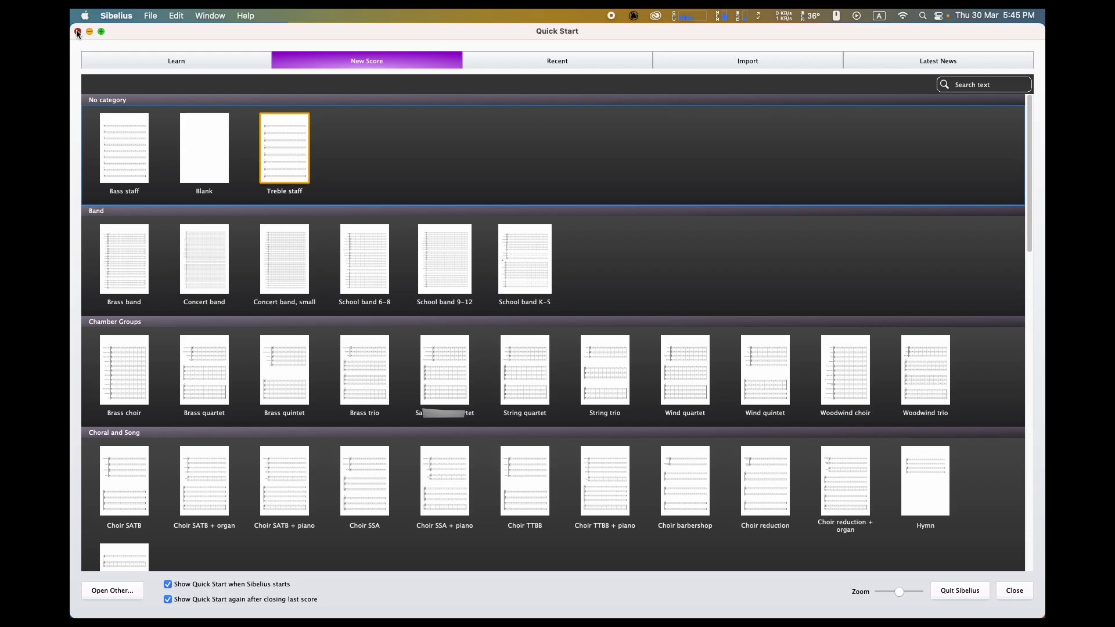